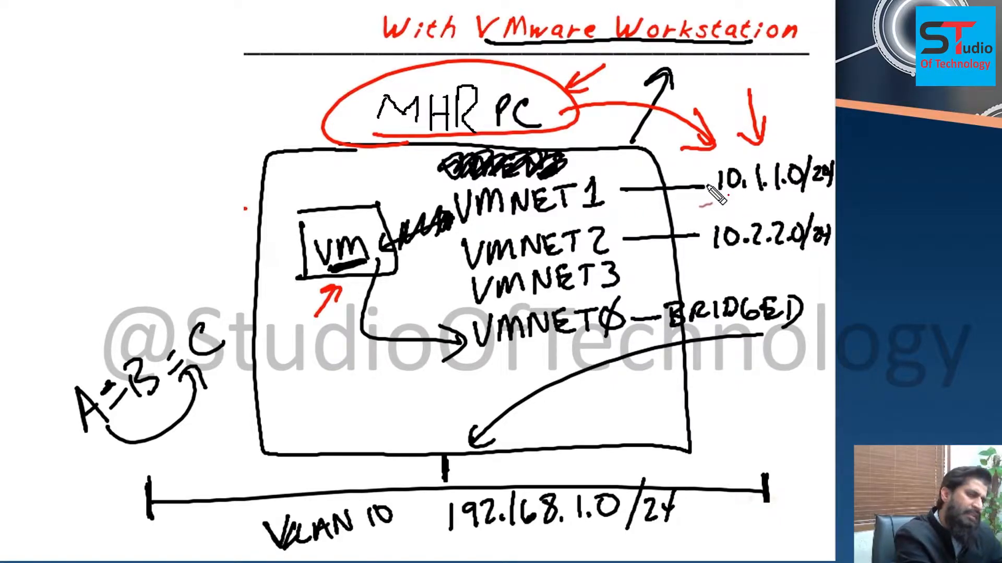
Step: Underline 10.1.1.0/24 in red on the network diagram and handwrite "ipconfig" beside the MHR PC label
drag(728, 195, 831, 197)
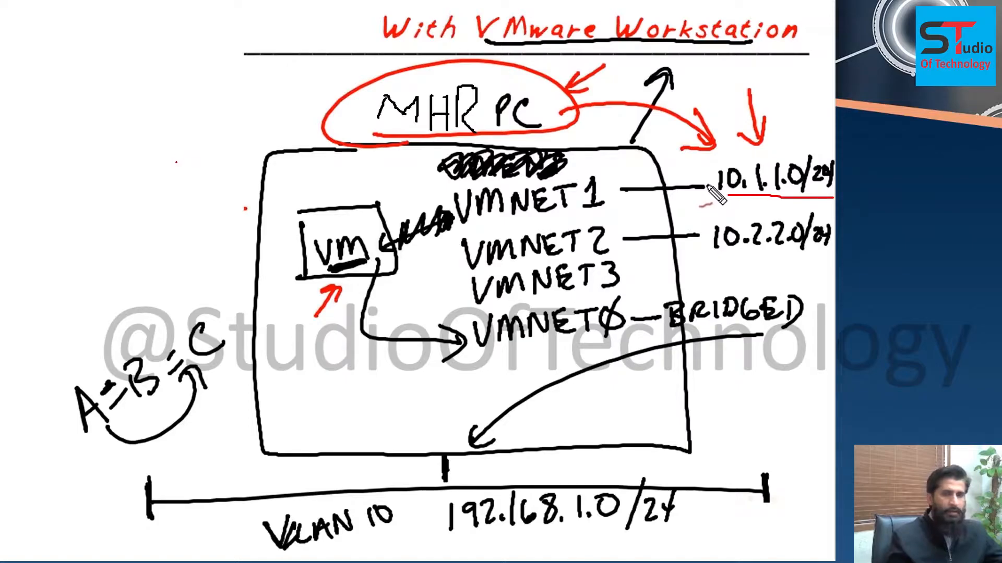
mouse_move(127, 146)
mouse_down()
mouse_move(136, 166)
mouse_move(176, 123)
mouse_move(185, 152)
mouse_move(200, 129)
mouse_move(224, 130)
mouse_up()
drag(224, 150, 236, 128)
mouse_move(256, 81)
mouse_down()
mouse_move(245, 147)
mouse_move(256, 159)
mouse_move(269, 134)
mouse_move(311, 118)
mouse_move(305, 170)
mouse_move(312, 131)
mouse_up()
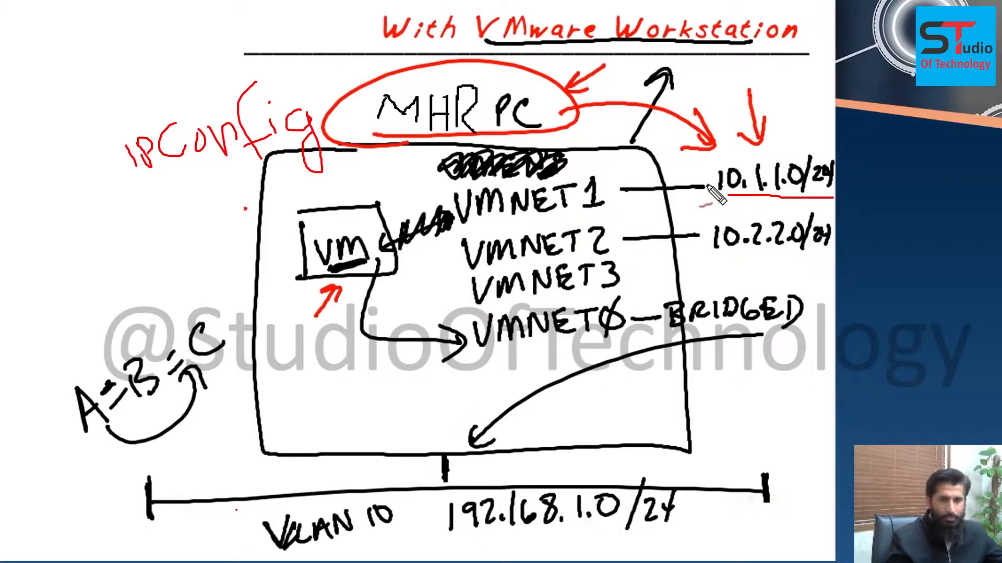
Step: Mark the VLAN 10 network in red with a tick and an underline below 192.168.1.0, and annotate the A=B=C note
drag(218, 510, 271, 473)
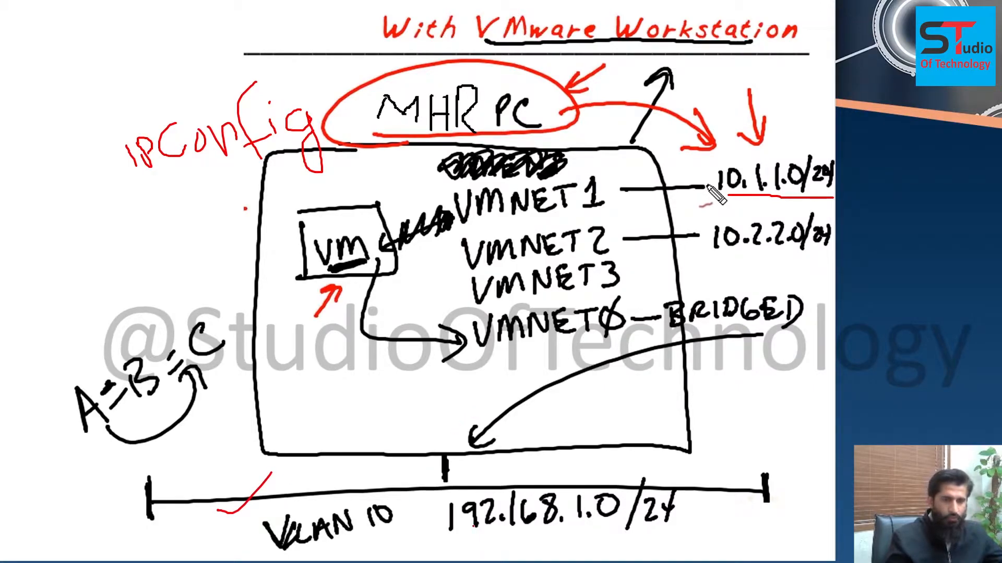
drag(479, 542, 650, 535)
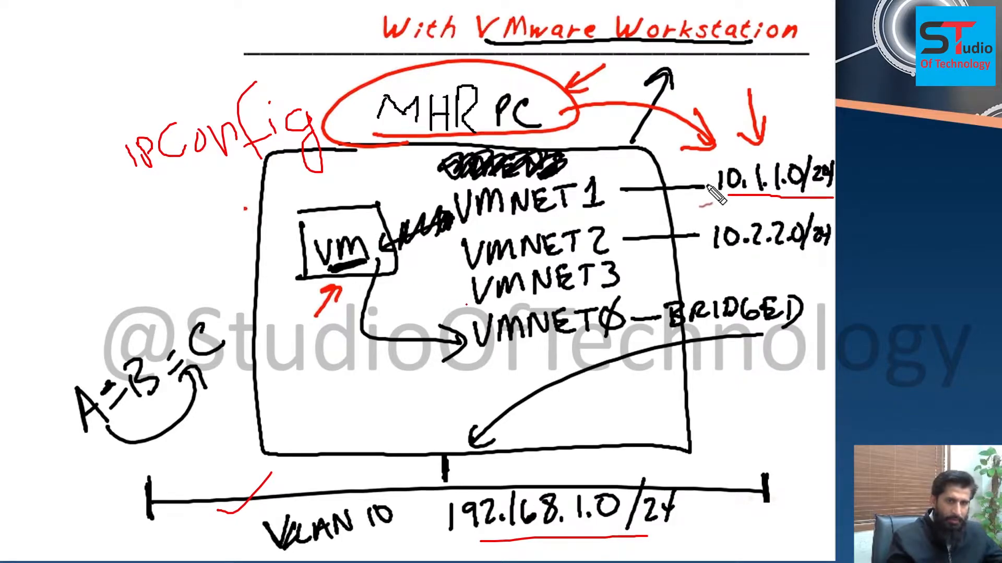
drag(124, 420, 90, 436)
drag(175, 394, 138, 402)
drag(234, 348, 211, 365)
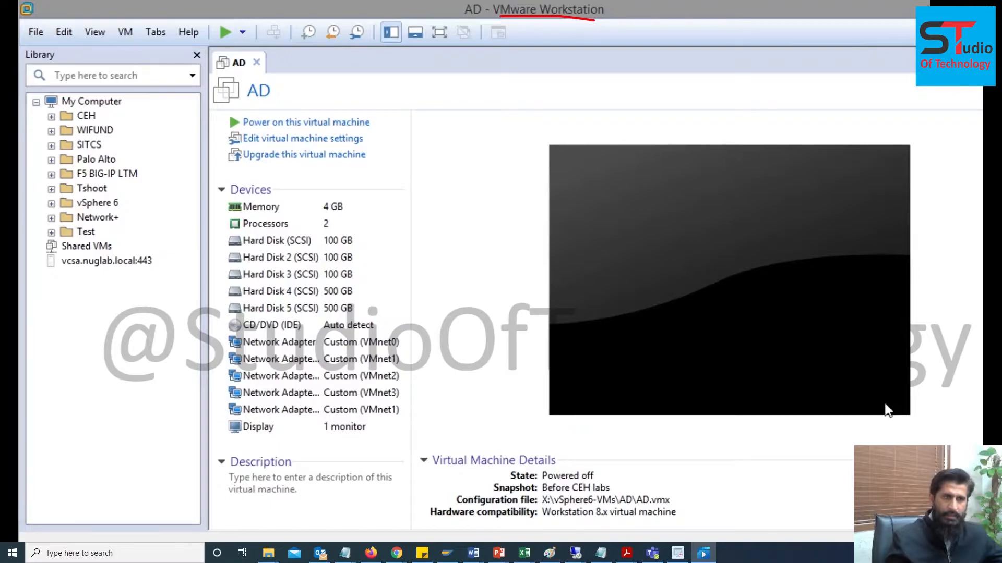
Step: End the slide show and discard the ink annotations
key(Escape)
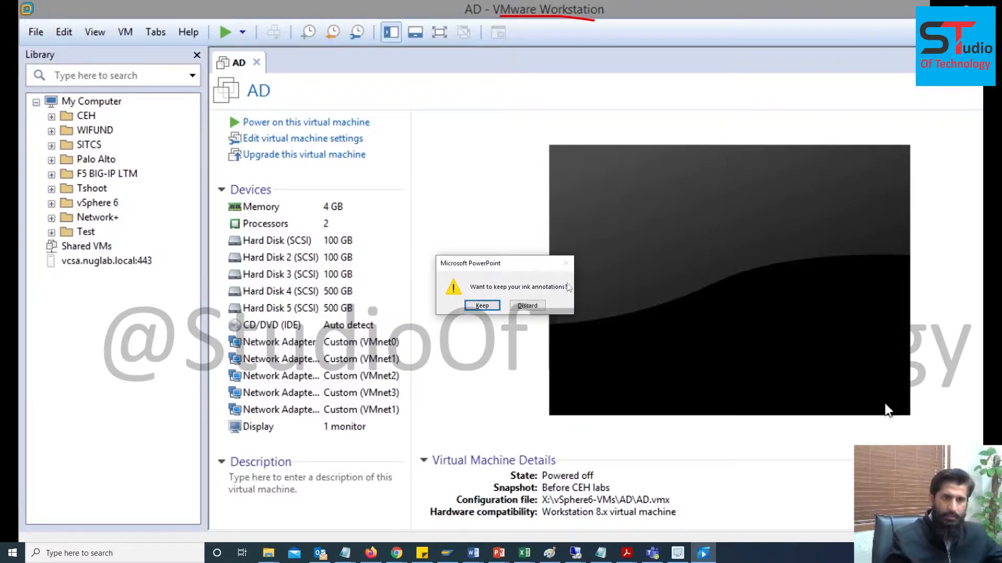
click(538, 308)
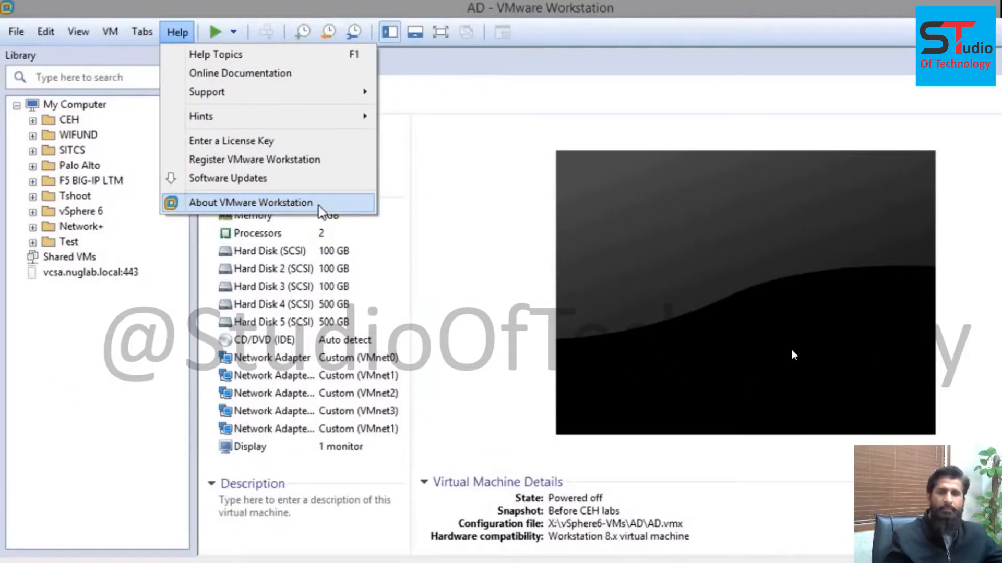
Step: Open the About VMware Workstation information and underline the 12 Pro product edition and the 12.1.0 version number
click(319, 205)
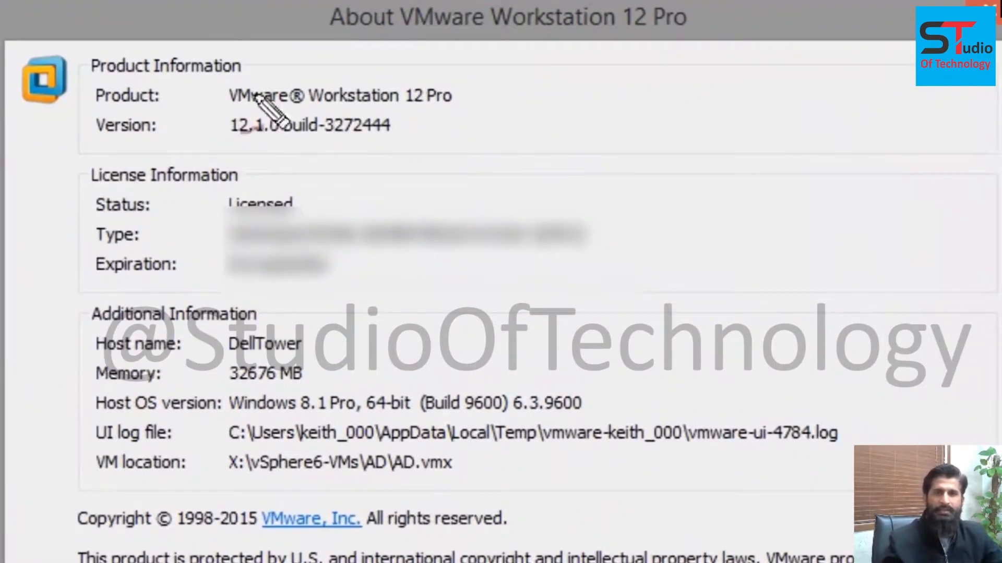
drag(412, 107, 453, 108)
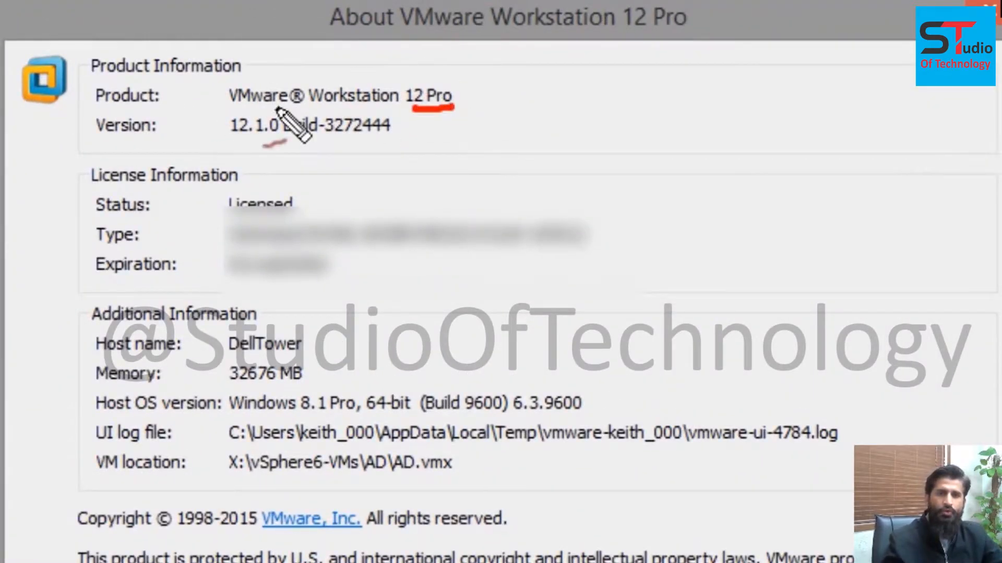
drag(230, 138, 320, 141)
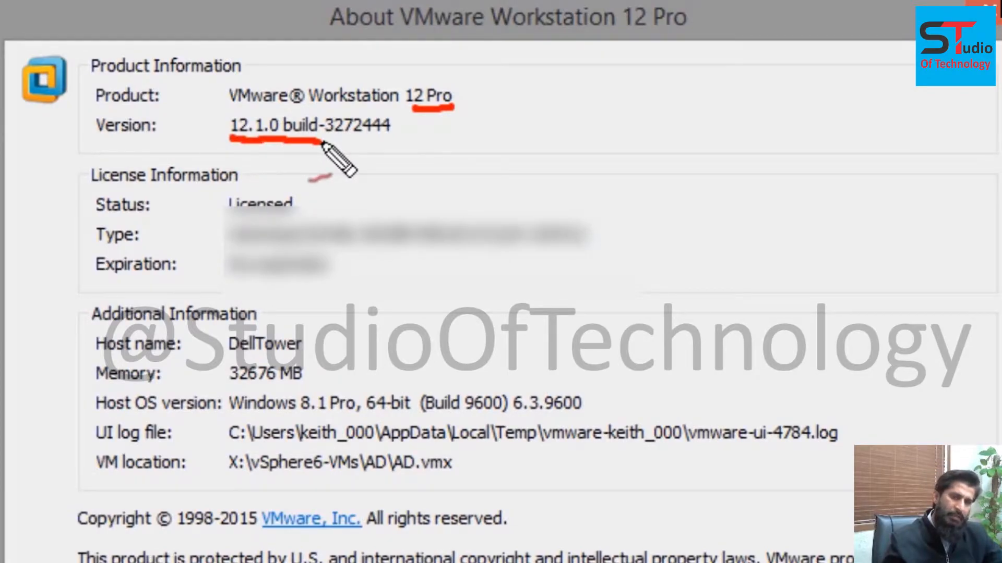
mouse_move(321, 142)
mouse_down()
mouse_move(324, 99)
mouse_move(255, 142)
mouse_up()
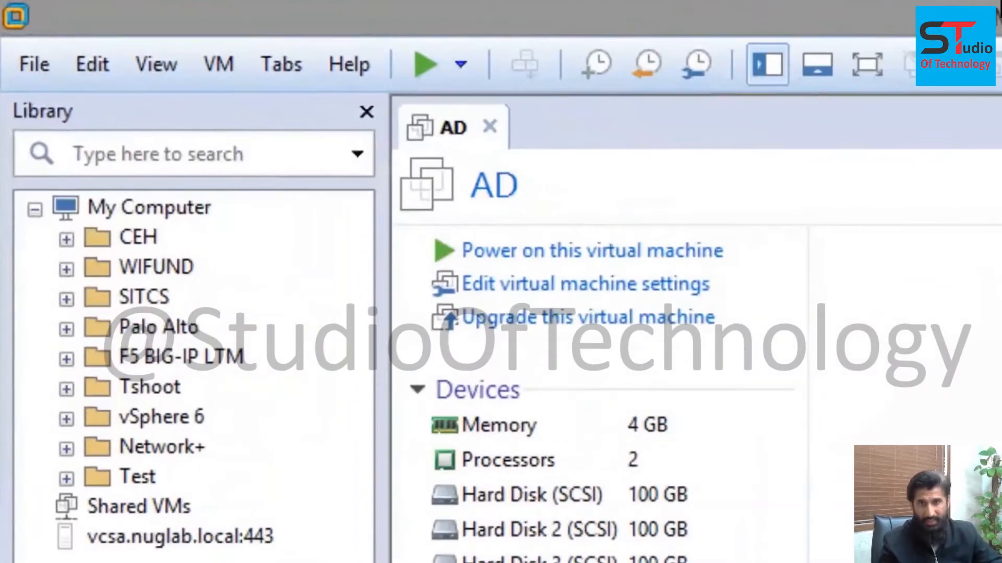
Step: Open the Virtual Network Editor and allow it to run with administrator privileges so the network configuration can be modified
click(104, 73)
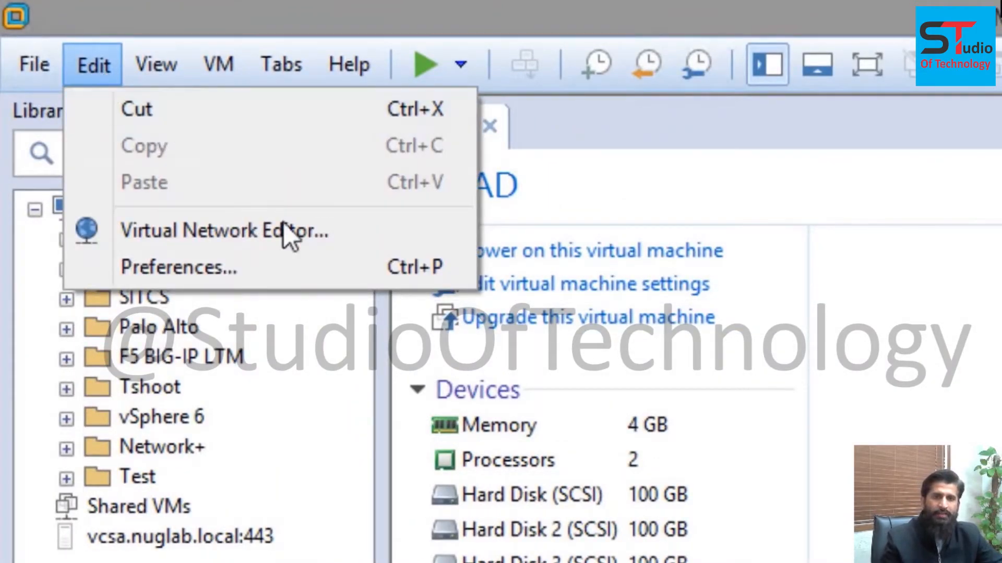
click(350, 232)
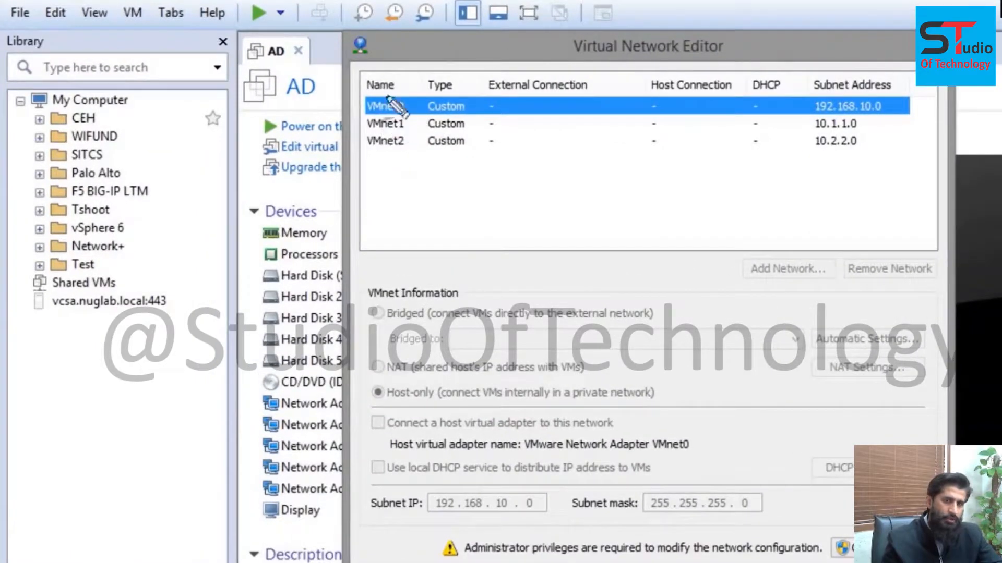
mouse_move(388, 99)
mouse_down()
mouse_move(433, 300)
mouse_move(715, 413)
mouse_move(786, 477)
mouse_move(778, 507)
mouse_up()
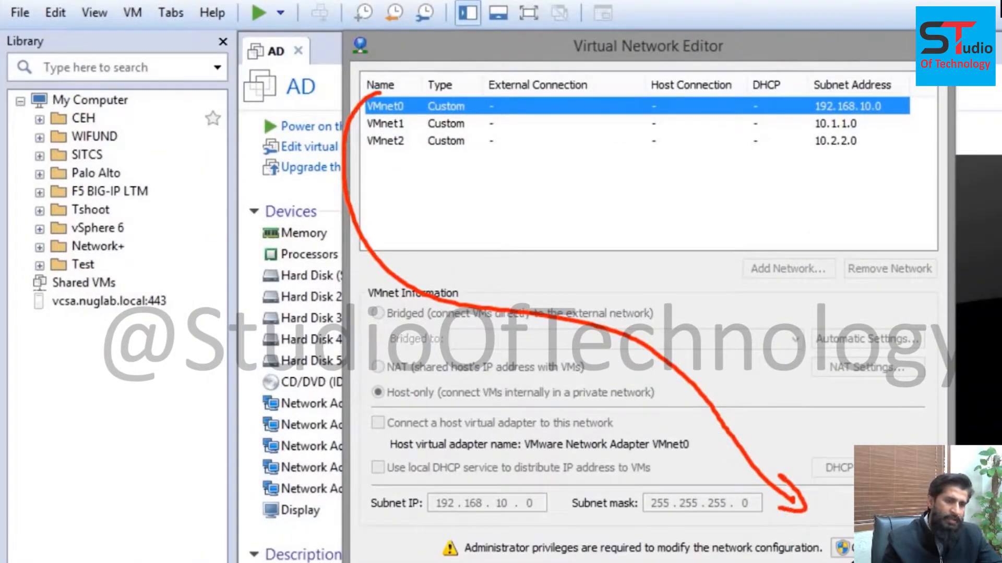
drag(858, 531, 856, 562)
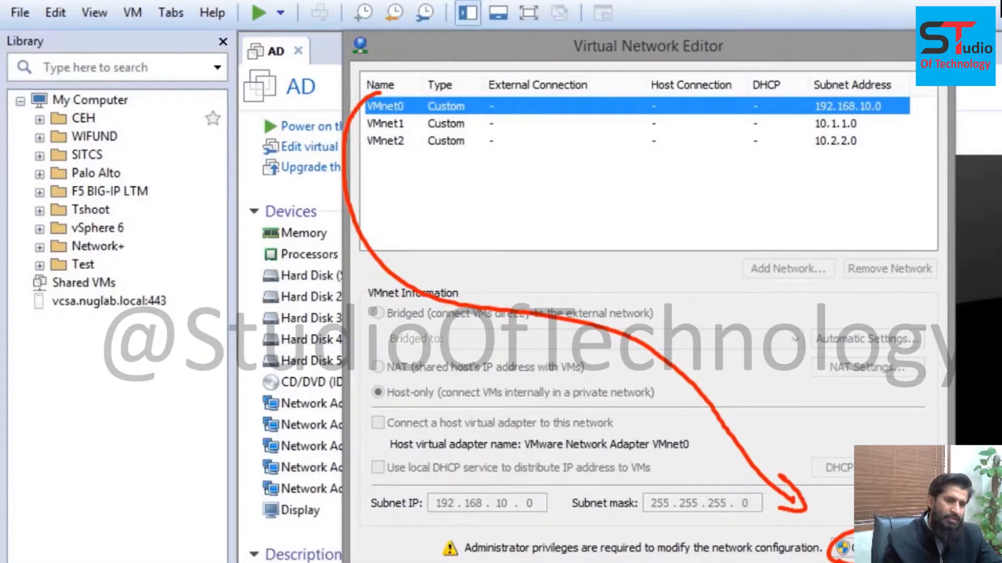
key(e)
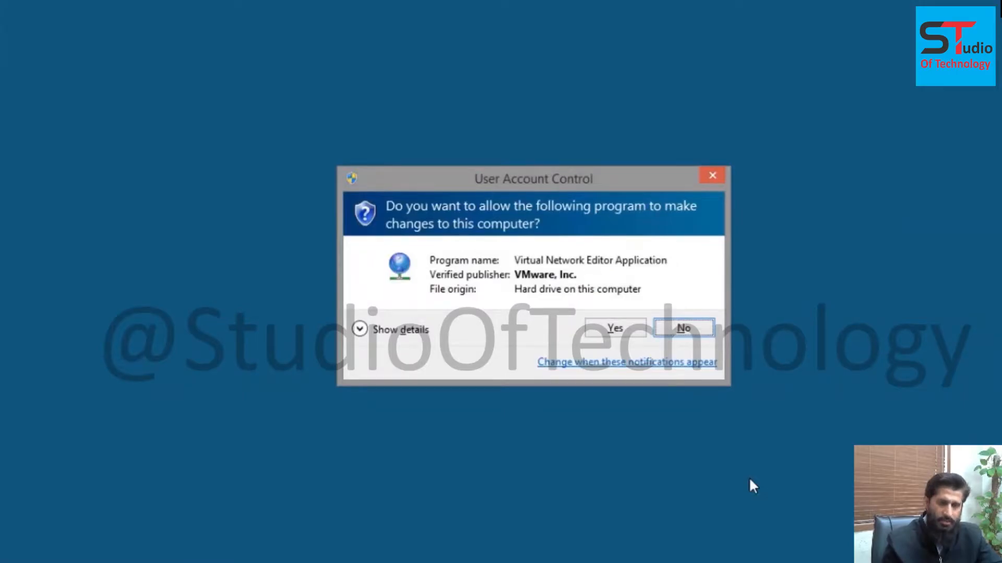
click(630, 336)
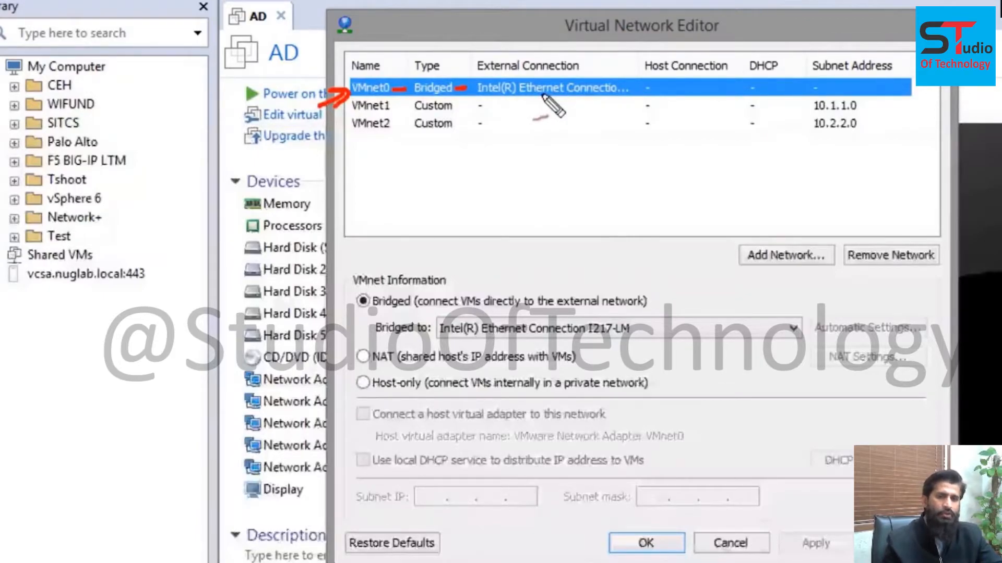
Step: Mark VMnet0's Bridged option in red with an arrow and a circle, and clear the marks
mouse_move(521, 125)
mouse_down()
mouse_move(526, 141)
mouse_move(403, 275)
mouse_move(423, 270)
mouse_move(350, 312)
mouse_up()
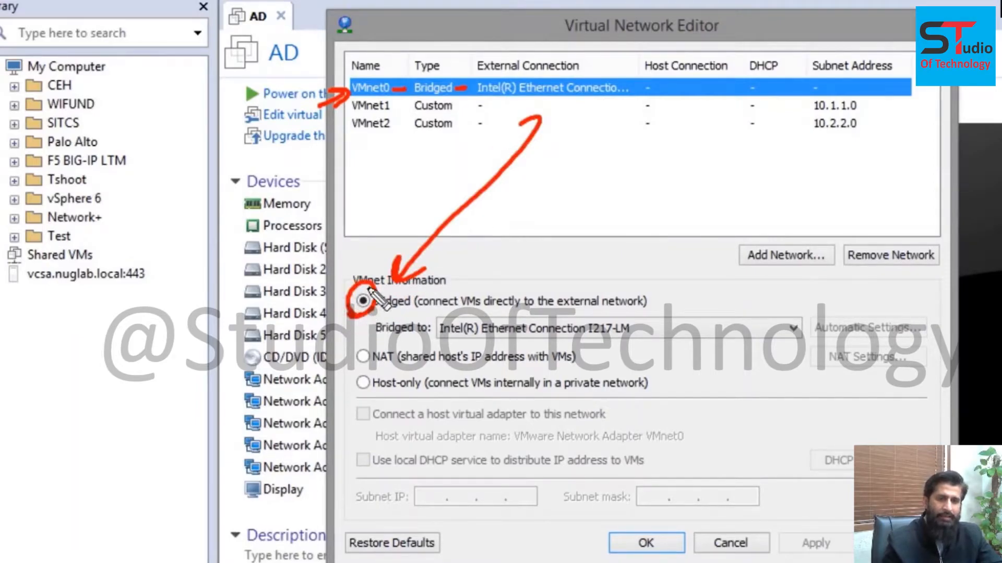
drag(679, 285, 658, 312)
drag(659, 296, 674, 309)
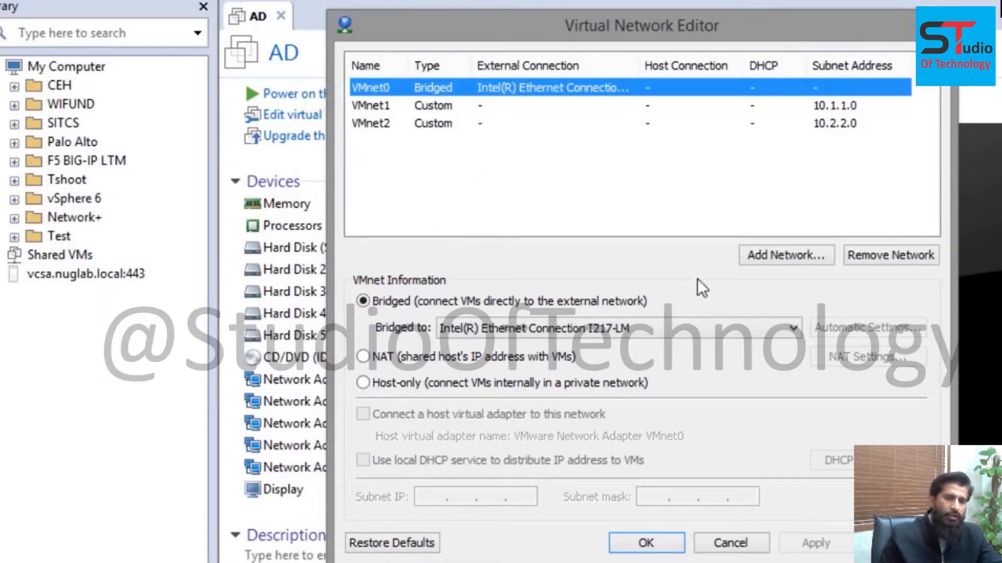
Step: Show the adapters VMnet0 can be bridged to and mark the ASIX AX88772 and Intel I217-LM entries, leaving the selection as it is
click(794, 329)
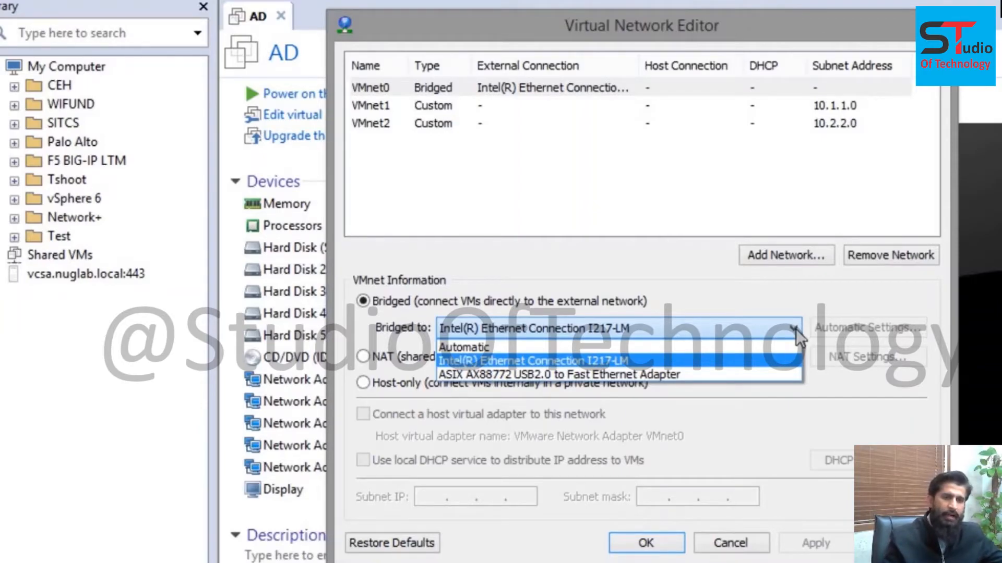
click(796, 328)
click(747, 324)
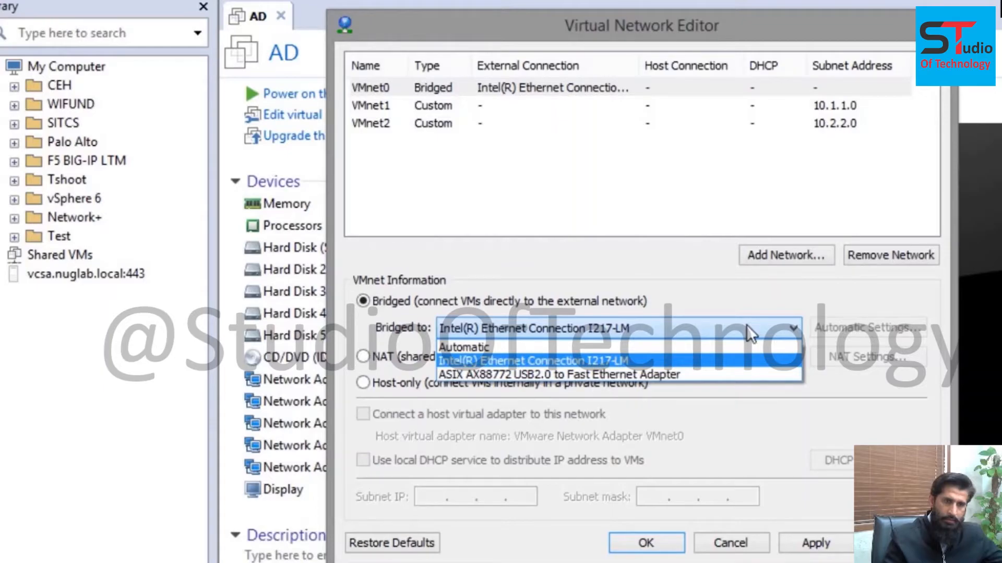
key(ctrl+shift+d)
mouse_move(407, 390)
mouse_down()
mouse_move(429, 381)
mouse_move(419, 397)
mouse_up()
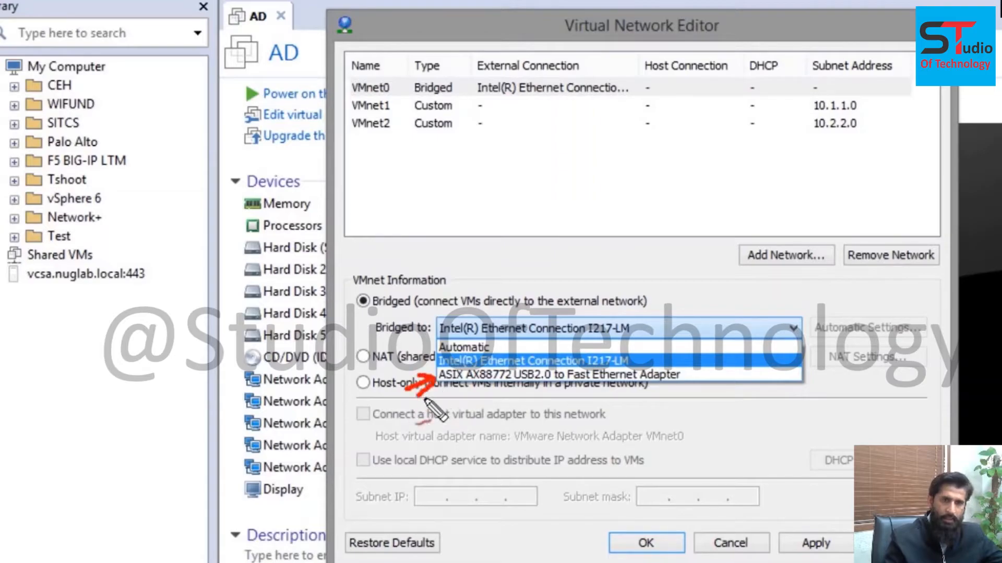
mouse_move(457, 354)
mouse_down()
mouse_move(436, 369)
mouse_move(638, 366)
mouse_move(448, 353)
mouse_up()
drag(664, 335, 645, 350)
drag(646, 340, 659, 351)
key(Escape)
click(455, 84)
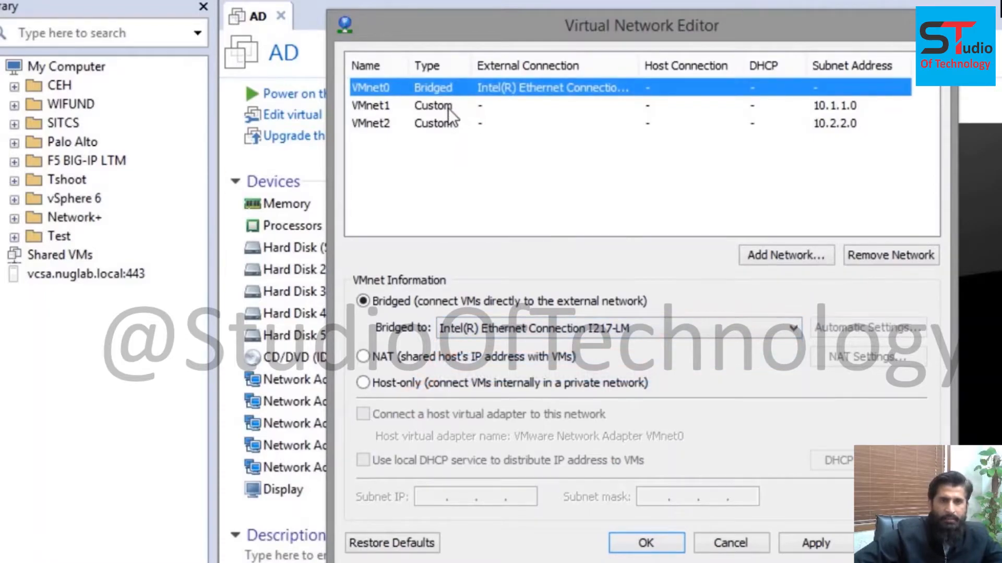
Step: Select VMnet1 and mark its Host-only option and its 10.1.1.0 subnet IP in red
click(448, 106)
mouse_move(355, 417)
mouse_down()
mouse_move(368, 412)
mouse_move(366, 389)
mouse_up()
drag(426, 405, 442, 402)
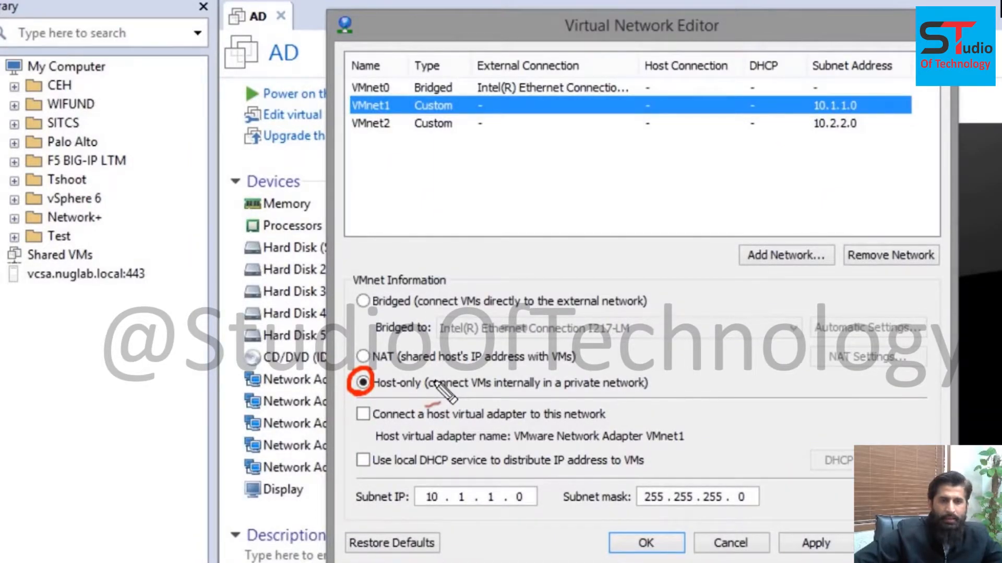
drag(647, 385, 660, 380)
drag(389, 402, 404, 399)
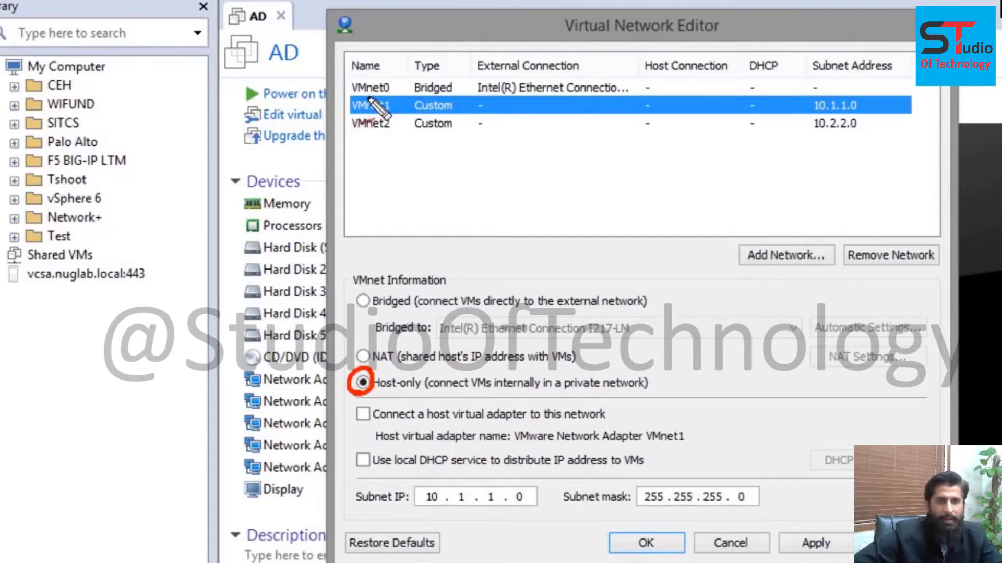
mouse_move(416, 512)
mouse_down()
mouse_move(548, 514)
mouse_move(421, 490)
mouse_up()
mouse_move(464, 548)
mouse_down()
mouse_move(488, 526)
mouse_move(490, 537)
mouse_up()
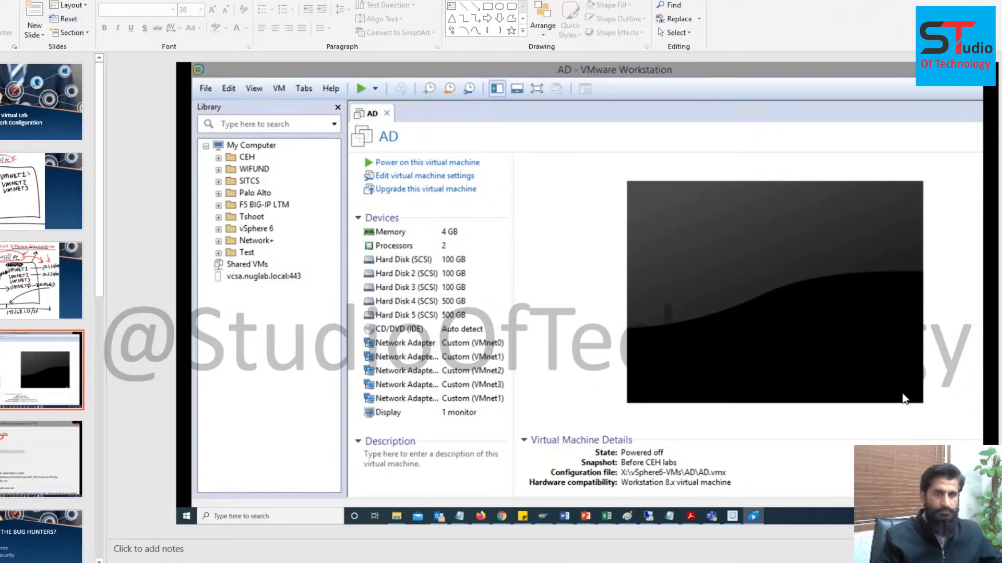
Step: Switch from PowerPoint back to the Virtual Network Editor recording and mark VMnet1's host virtual adapter and local DHCP options
key(alt+Tab)
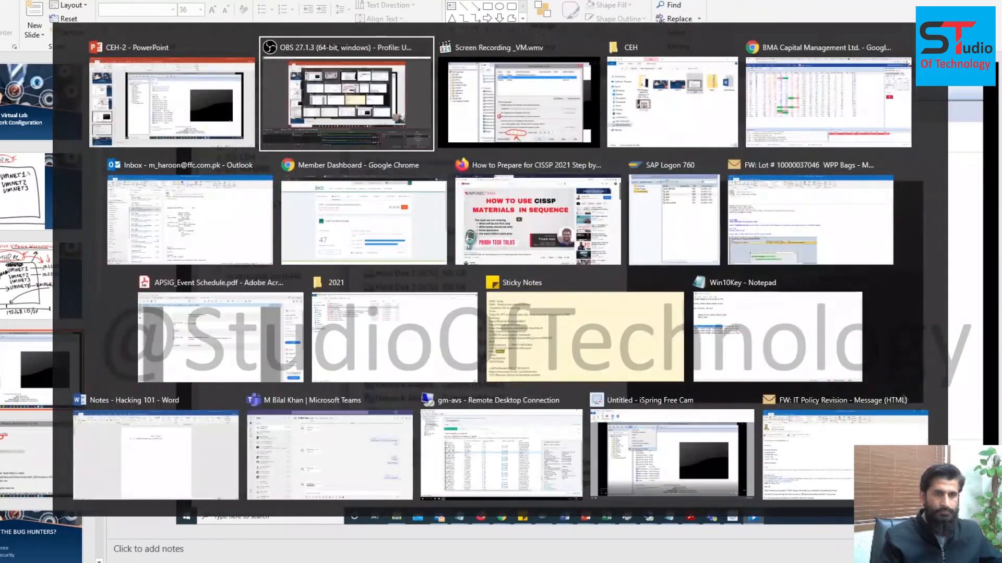
key(alt+Tab)
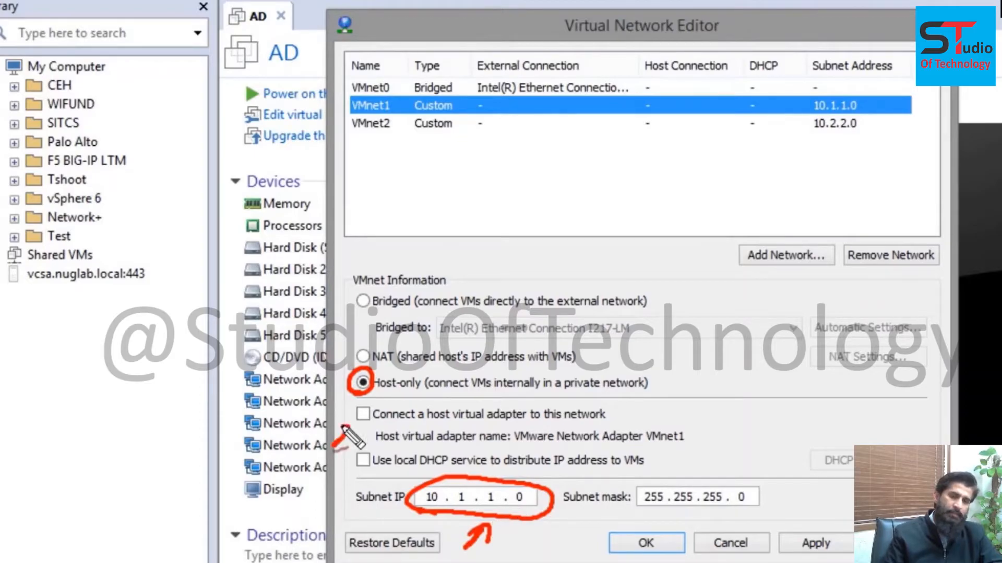
drag(375, 427, 607, 424)
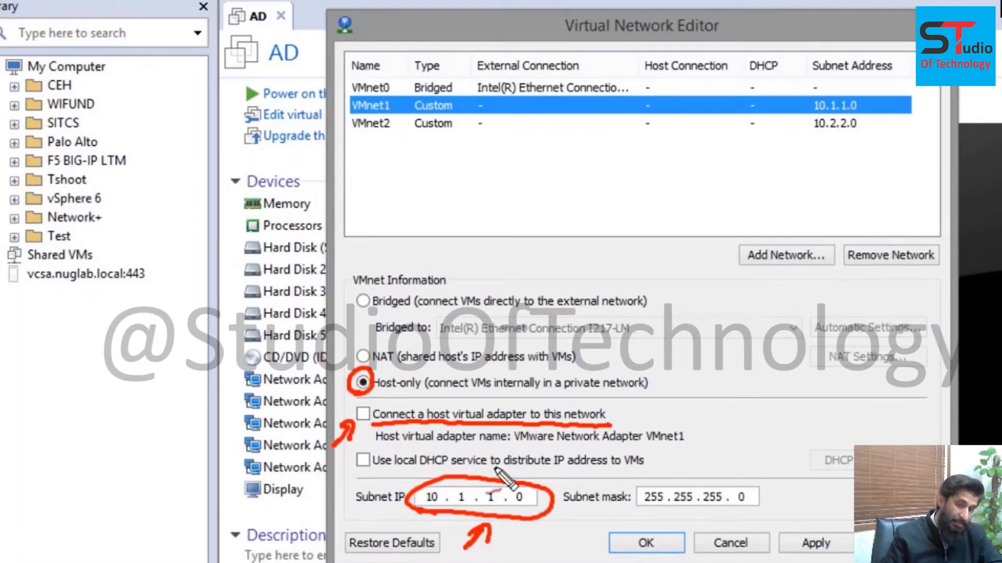
drag(349, 477, 363, 486)
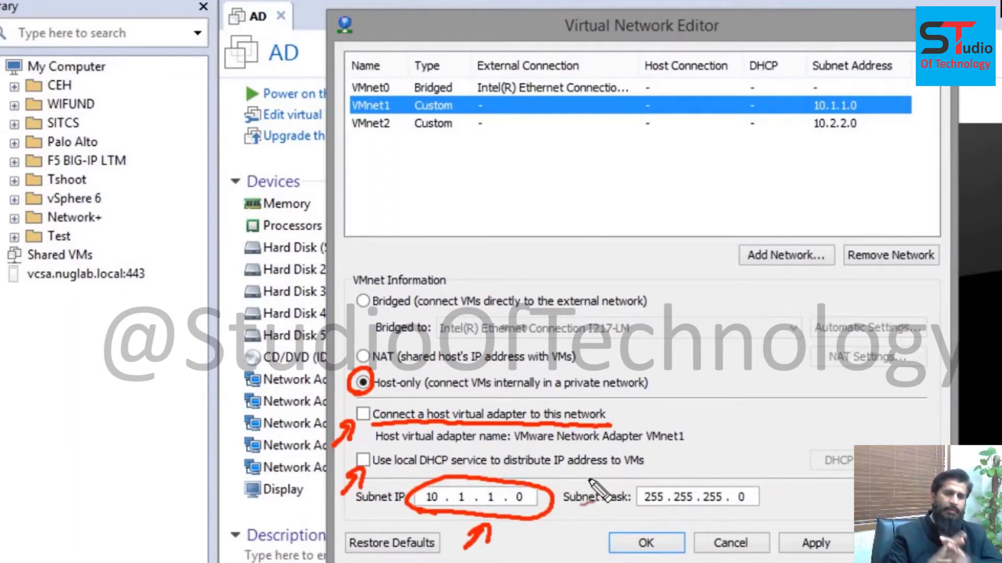
mouse_move(362, 391)
mouse_down()
mouse_move(402, 381)
mouse_move(344, 360)
mouse_move(352, 321)
mouse_up()
drag(340, 373, 357, 367)
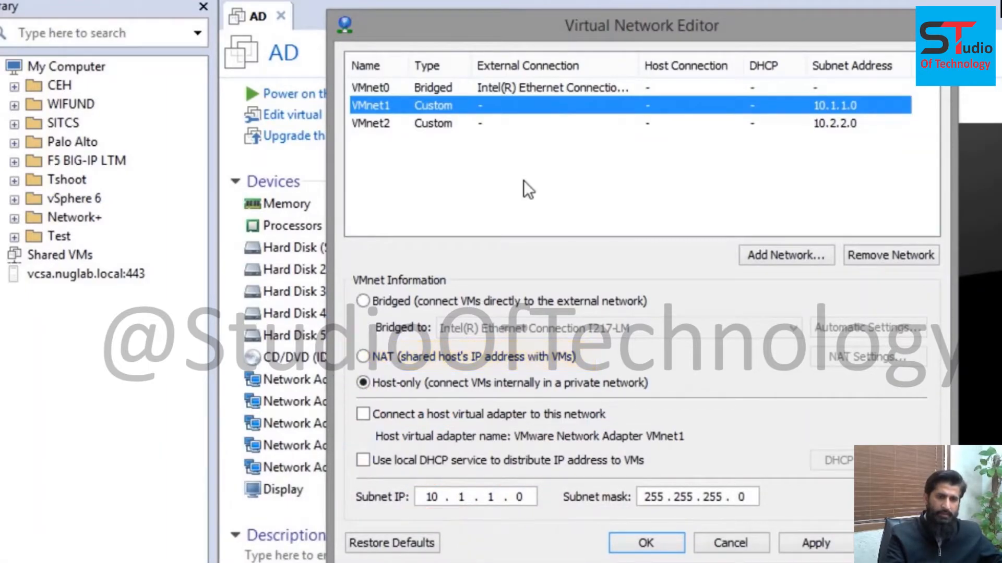
Step: View VMnet2's settings and add VMnet3 as a new virtual network
click(437, 124)
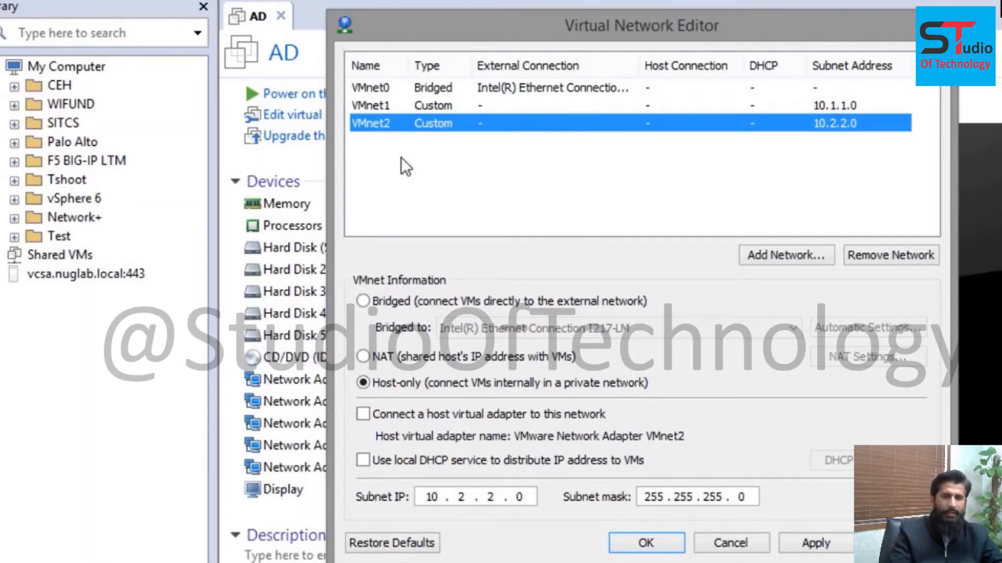
click(798, 261)
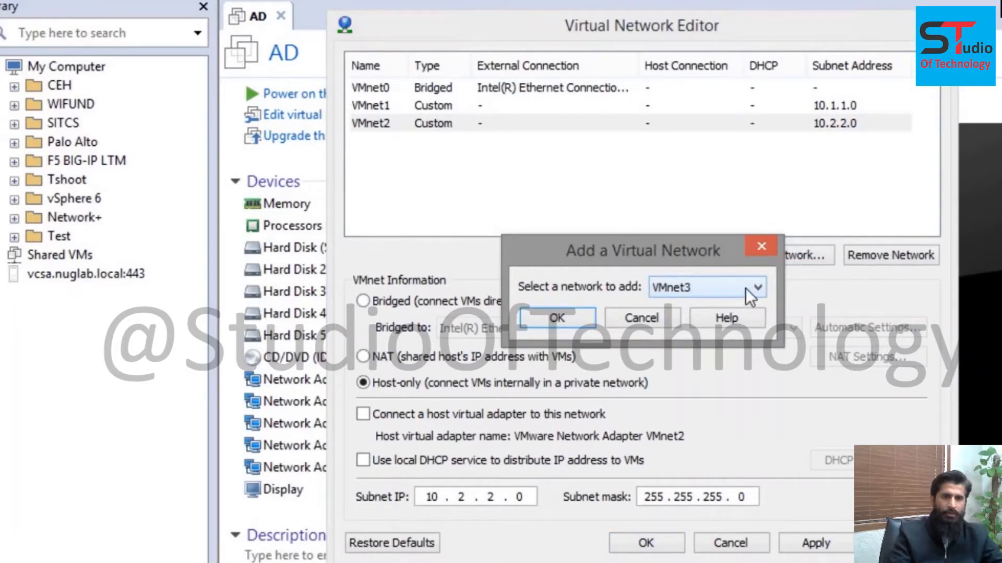
click(574, 319)
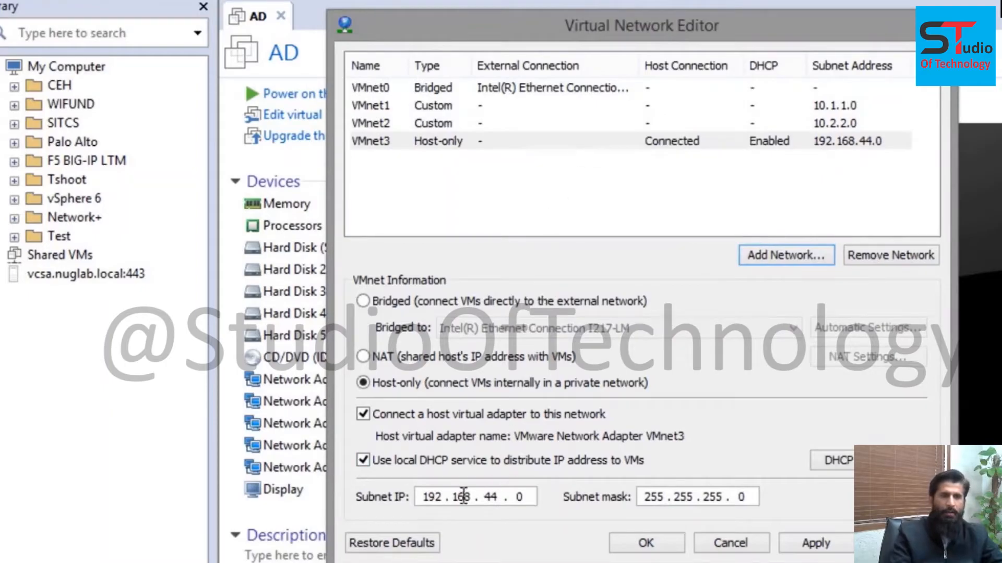
Step: Set VMnet3's subnet IP to 10.3.3.0
double_click(433, 498)
text(10.3)
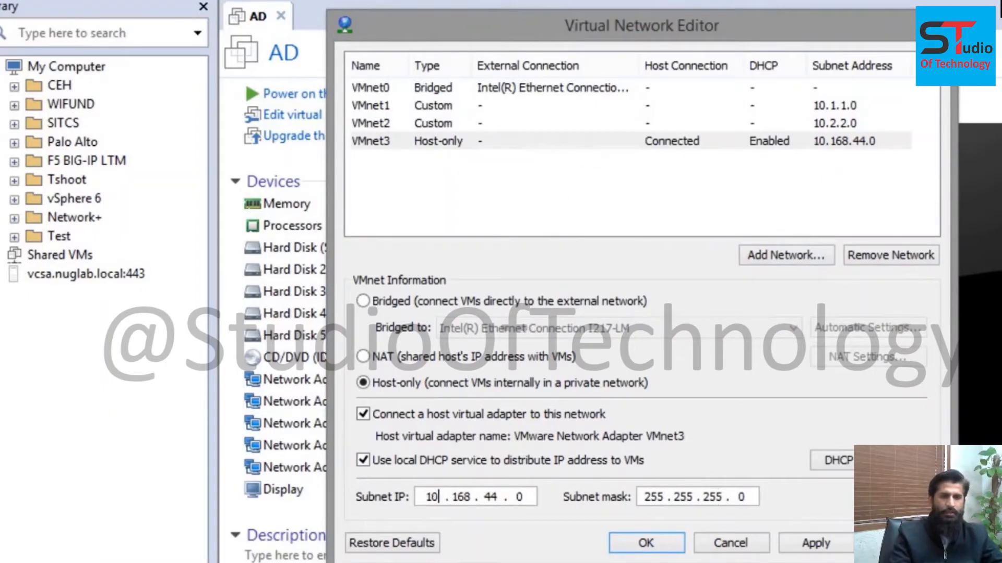
text(.3.)
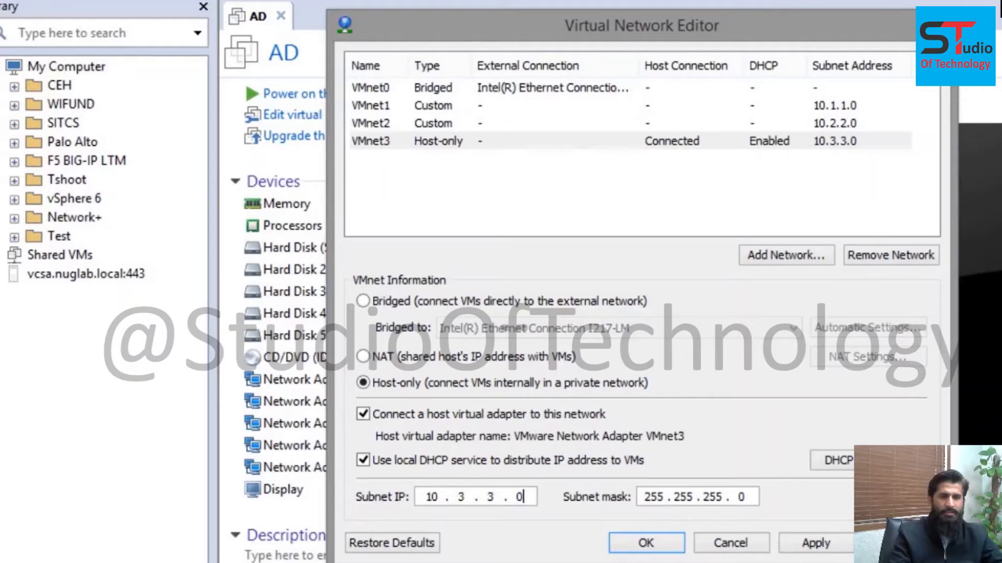
Step: Disable local DHCP and the host virtual adapter connection for VMnet3, and apply the network changes
click(364, 459)
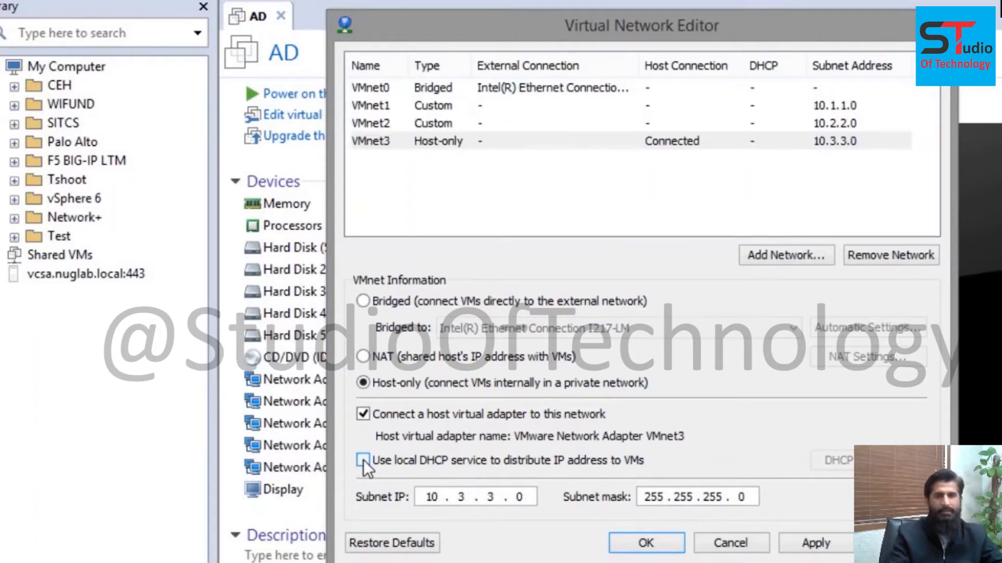
click(364, 413)
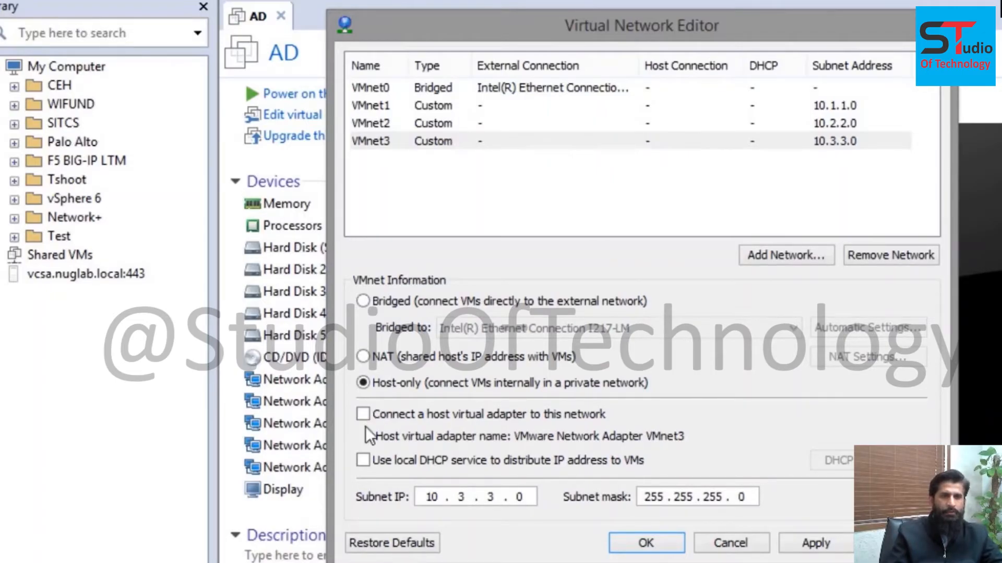
click(363, 414)
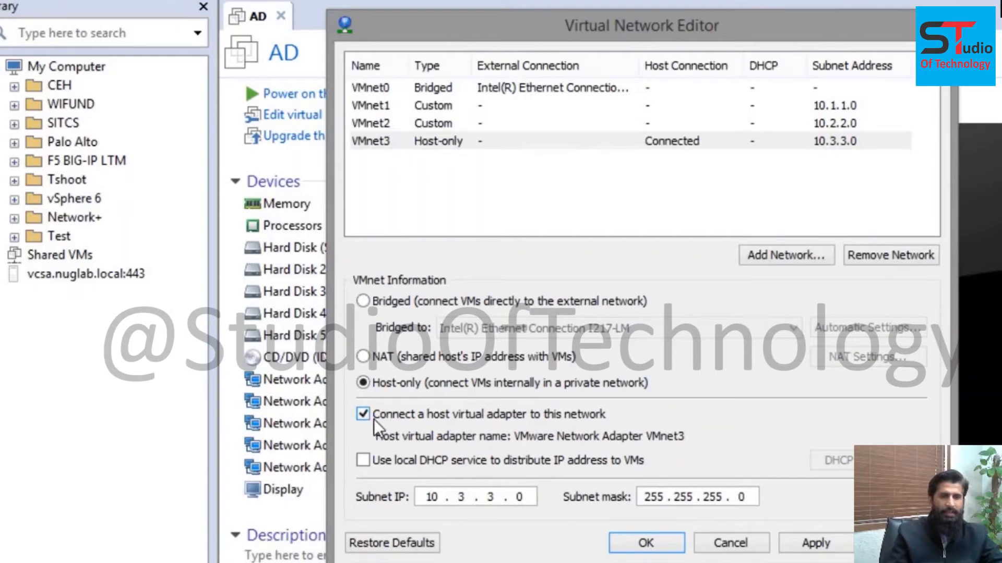
click(364, 414)
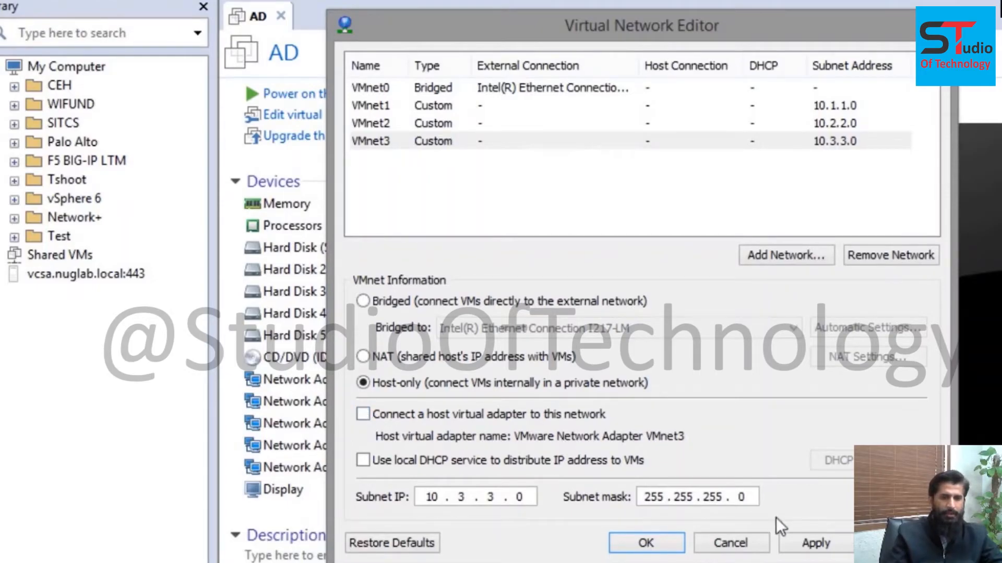
click(816, 546)
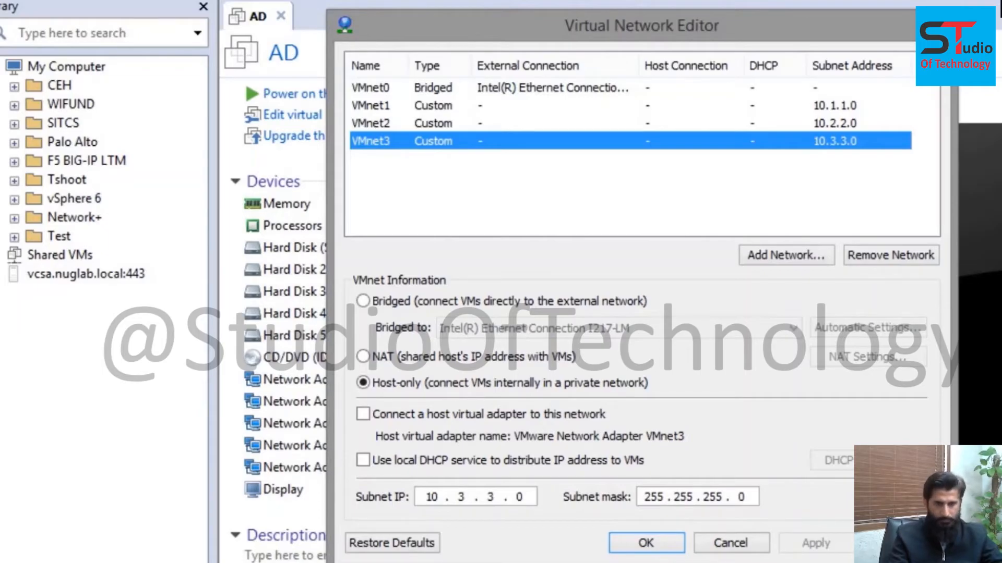
Step: Mark VMnet0's name, Bridged type and external connection in red with an arrow to the bridged adapter, and accept the virtual network configuration
mouse_move(347, 97)
mouse_down()
mouse_move(333, 92)
mouse_move(350, 112)
mouse_up()
mouse_move(415, 96)
mouse_down()
mouse_move(517, 99)
mouse_move(512, 308)
mouse_up()
drag(534, 296, 514, 308)
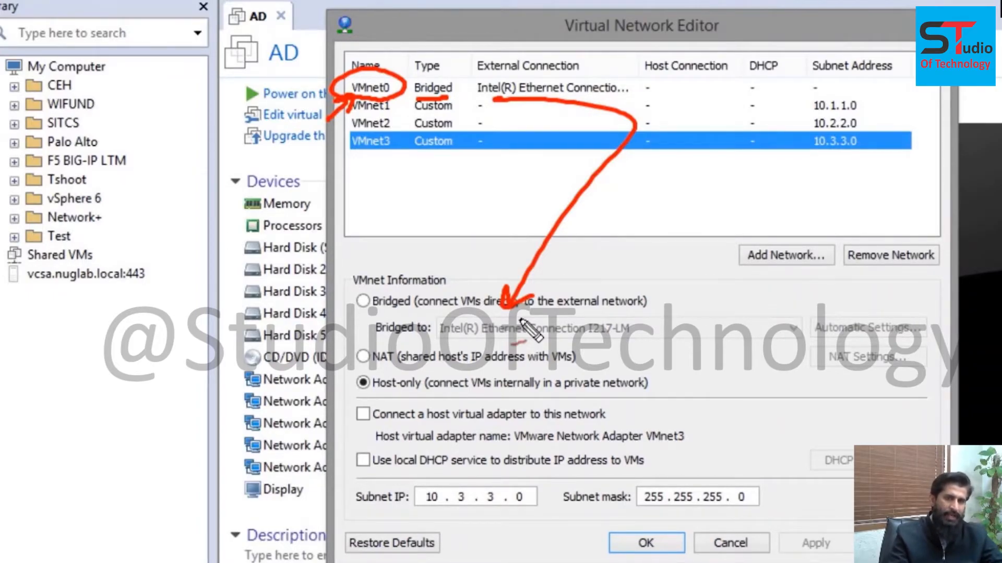
click(646, 543)
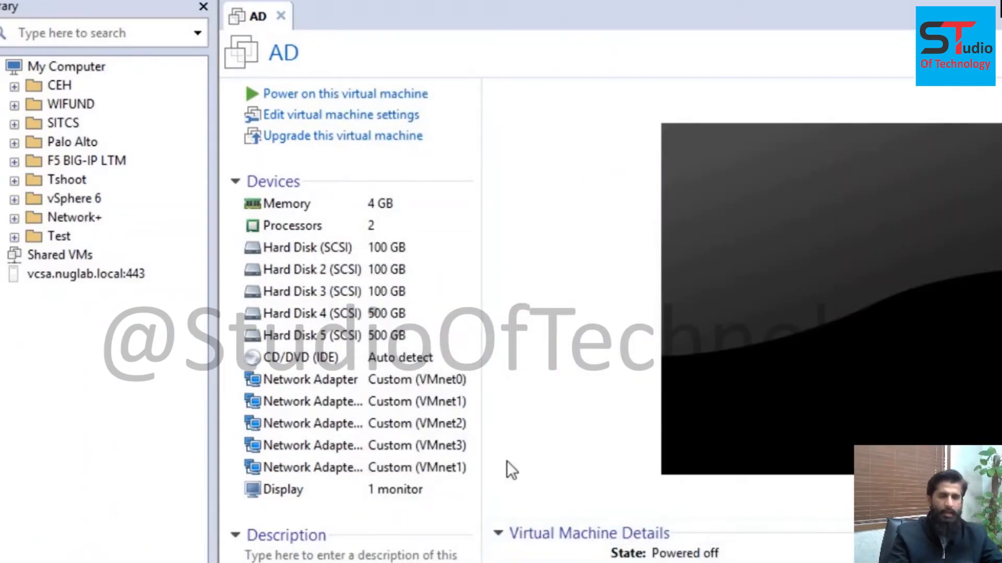
Step: Open the Netplus Win8 virtual machine from the Network+ folder, mark its name and network adapter entry in red, and clear the markings
click(14, 218)
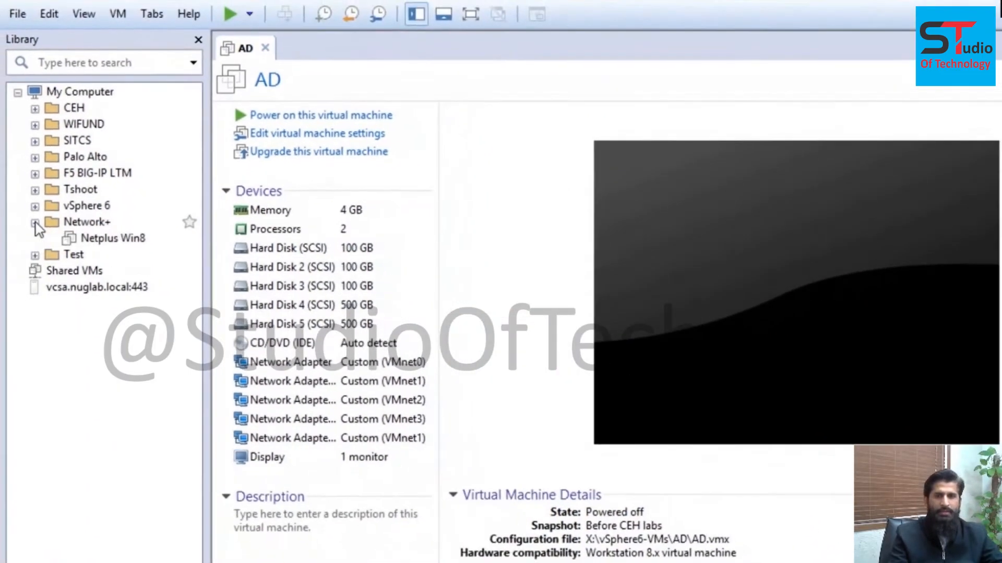
click(124, 239)
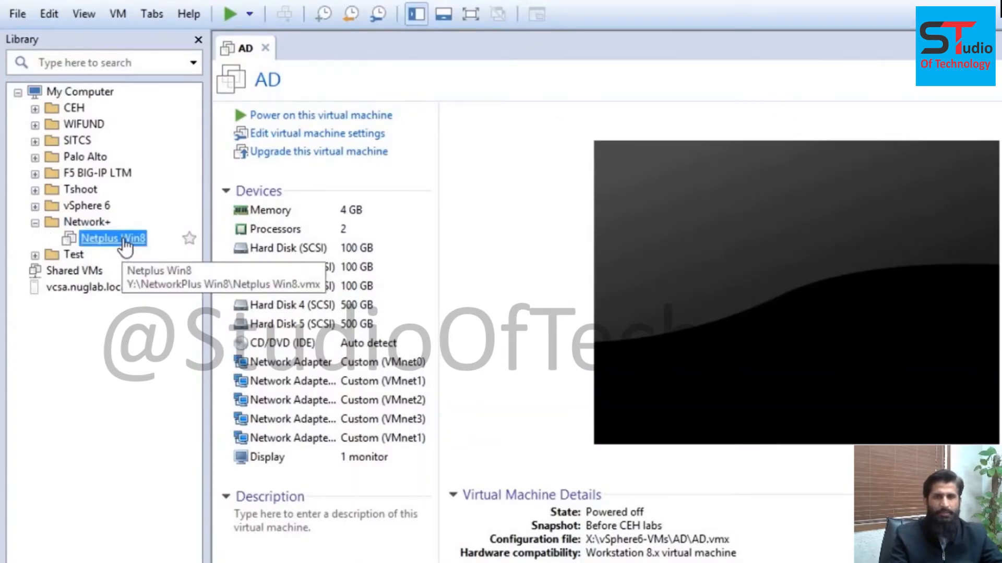
mouse_move(90, 249)
mouse_down()
mouse_move(190, 213)
mouse_move(203, 234)
mouse_up()
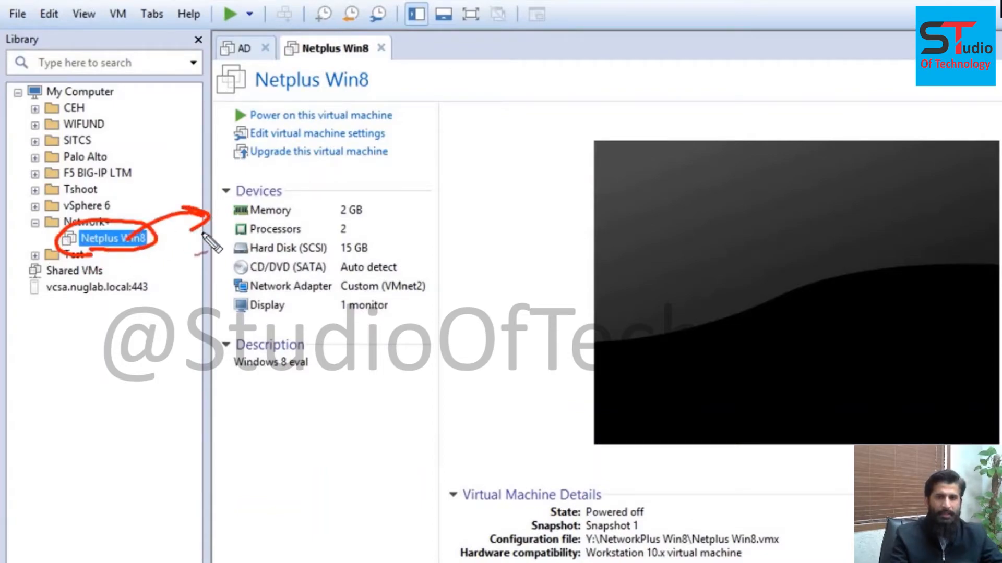
mouse_move(238, 295)
mouse_down()
mouse_move(387, 298)
mouse_move(380, 277)
mouse_move(235, 286)
mouse_move(302, 292)
mouse_up()
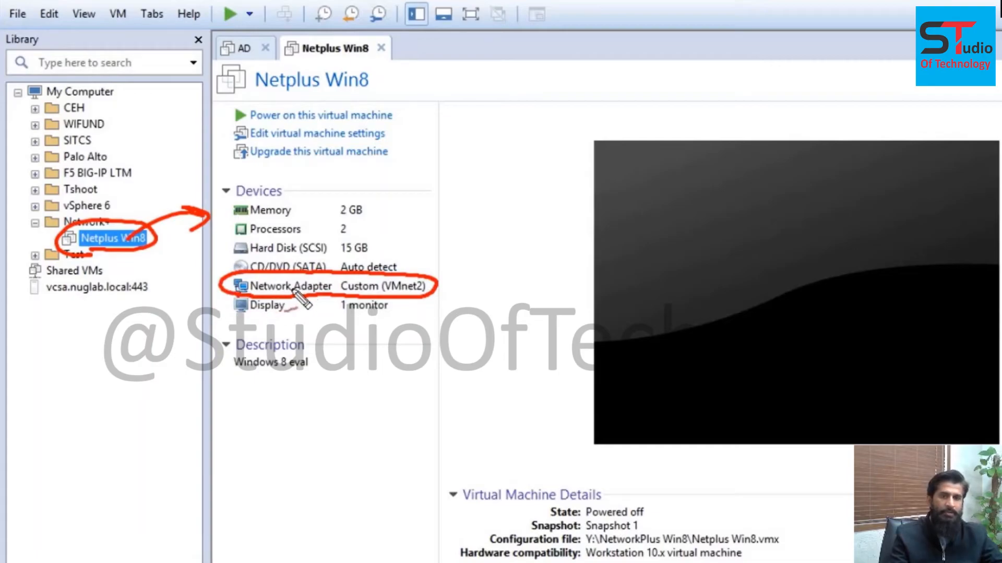
drag(408, 267, 427, 248)
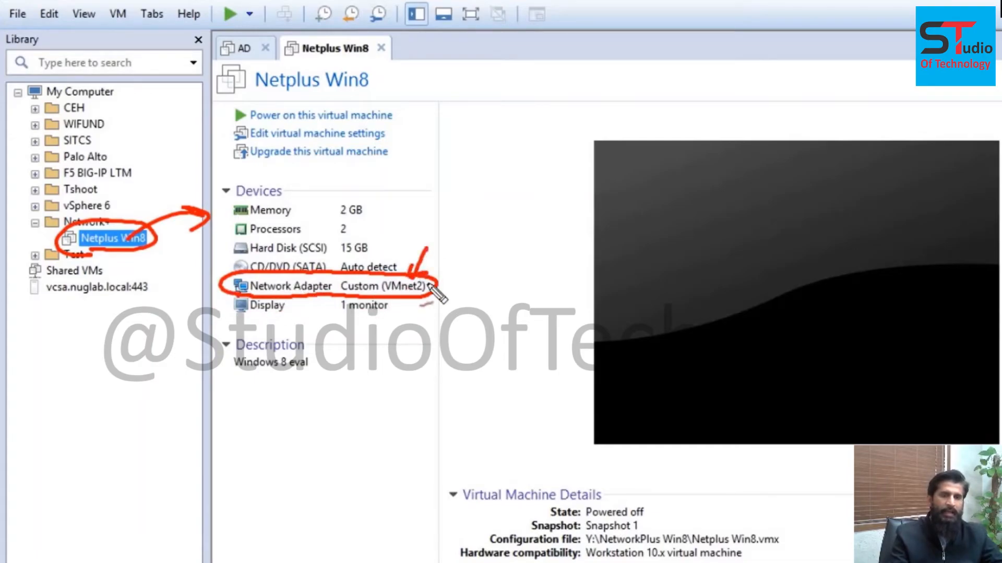
key(Escape)
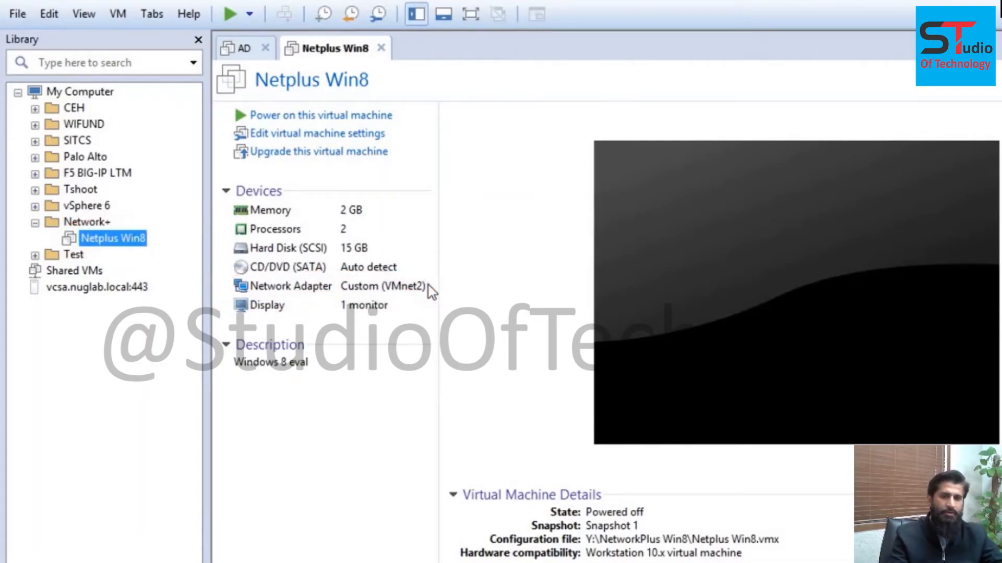
Step: Open the Netplus Win8 settings and set the network adapter's custom virtual network to VMnet0
right_click(124, 249)
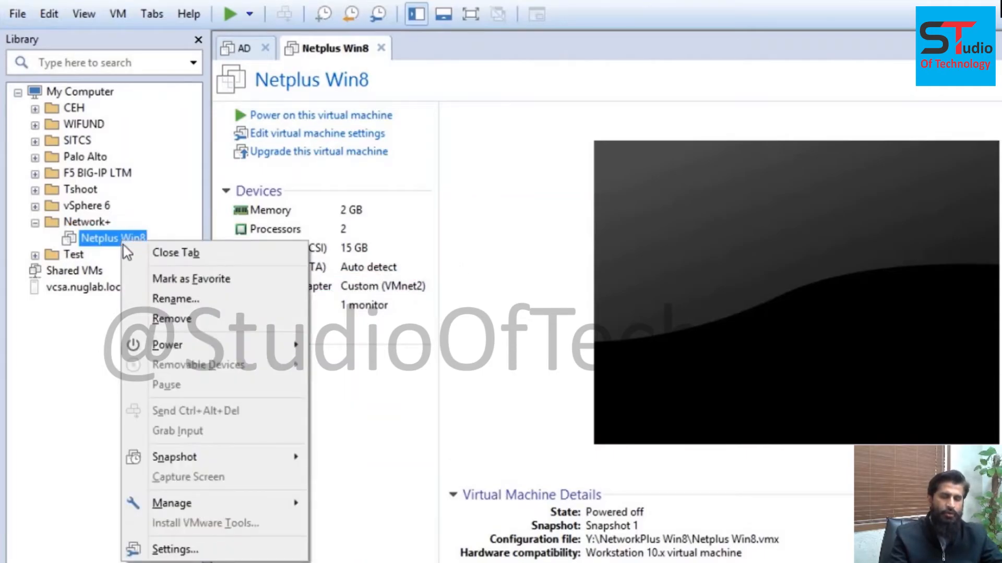
click(219, 554)
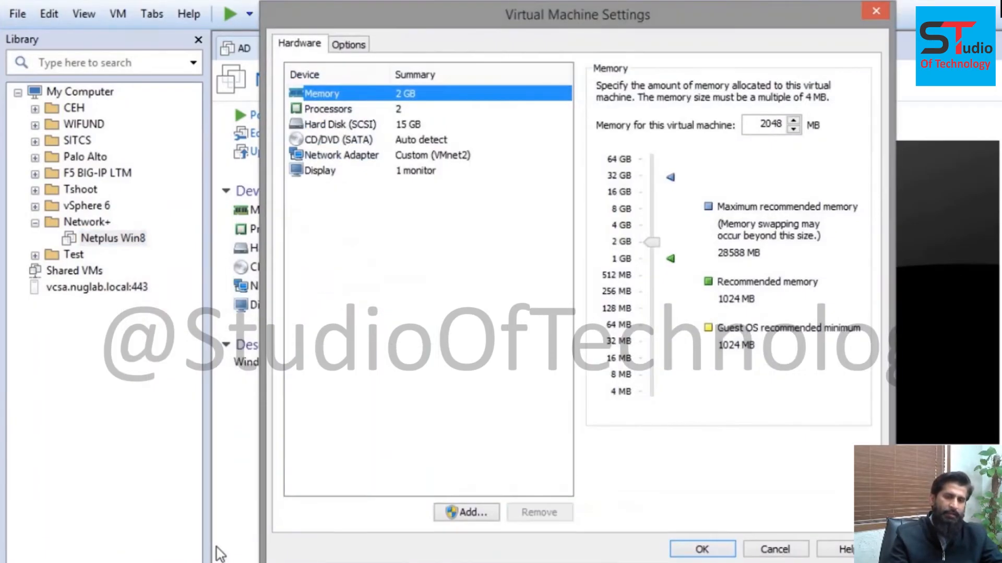
click(343, 155)
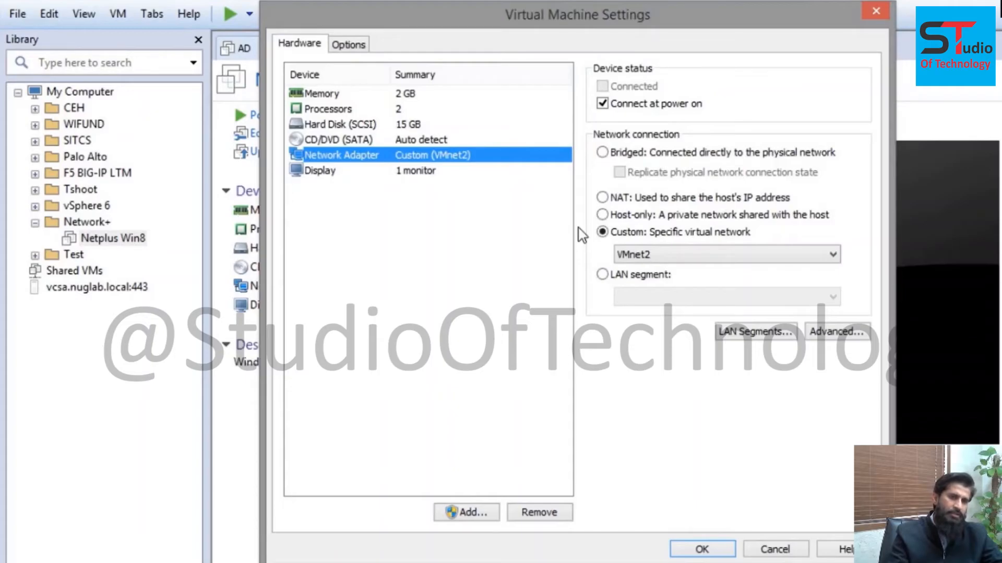
click(694, 256)
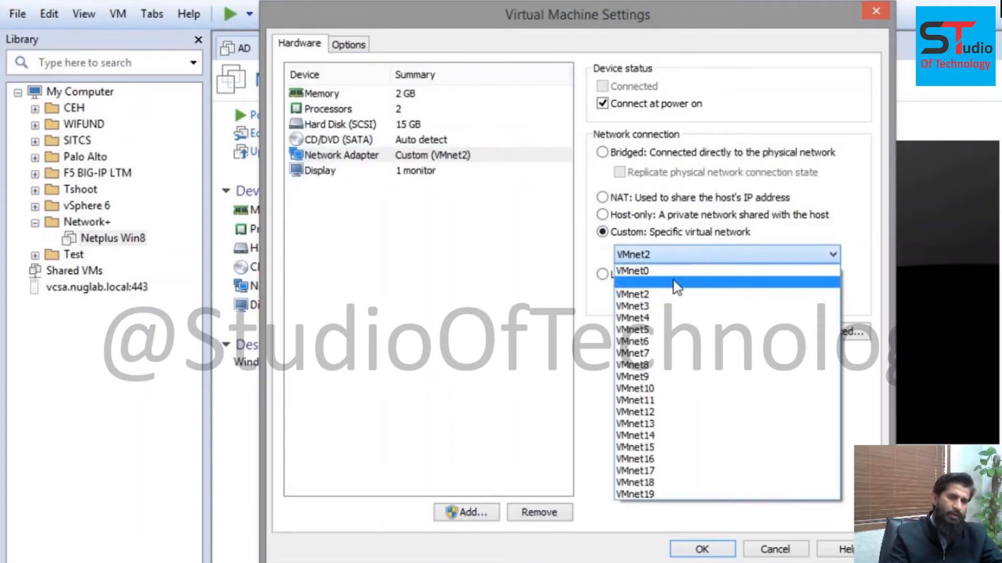
click(673, 286)
click(695, 265)
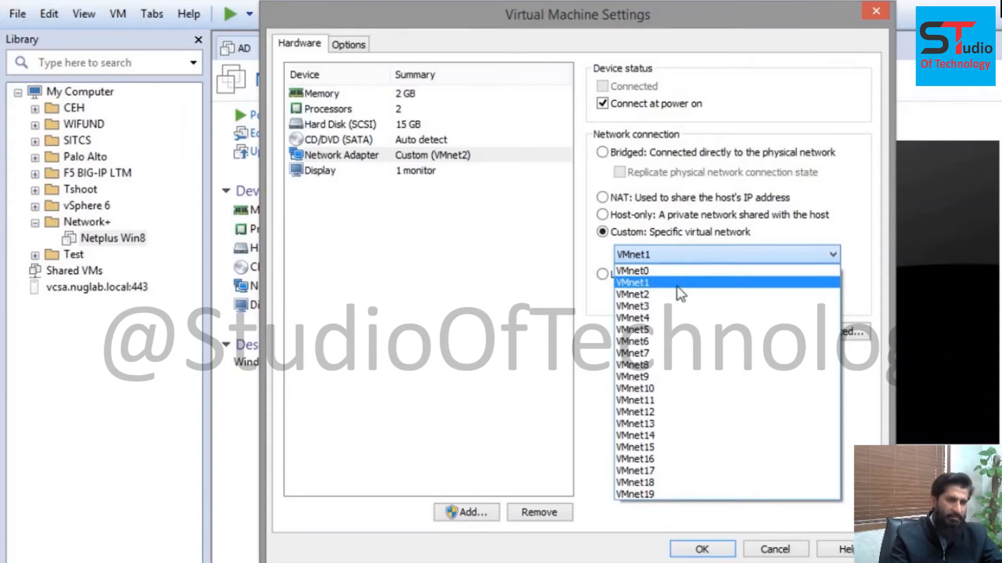
click(678, 271)
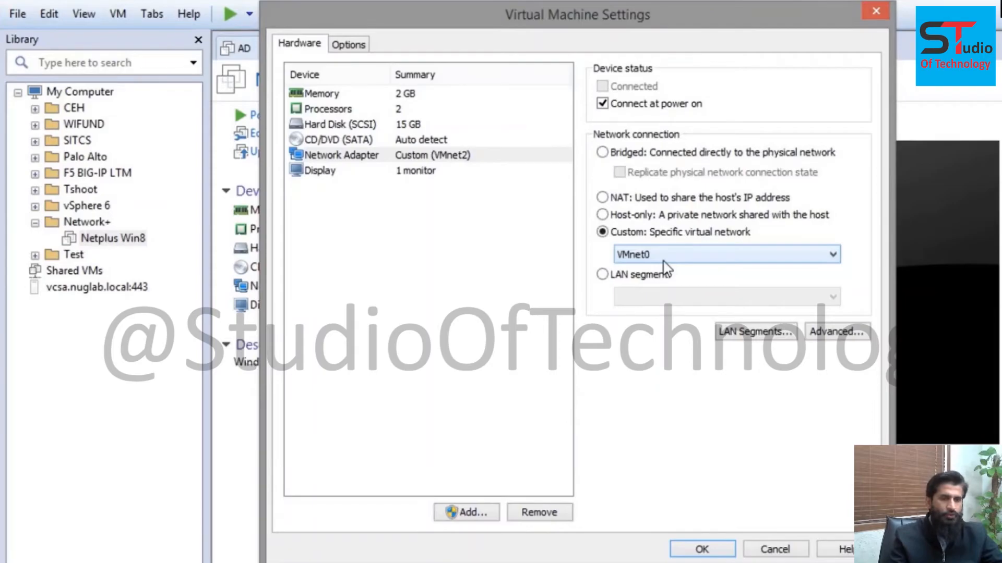
Step: Switch the network adapter to Bridged with the physical network connection state replicated, and mark the adapter's entry in the device list in red
click(603, 152)
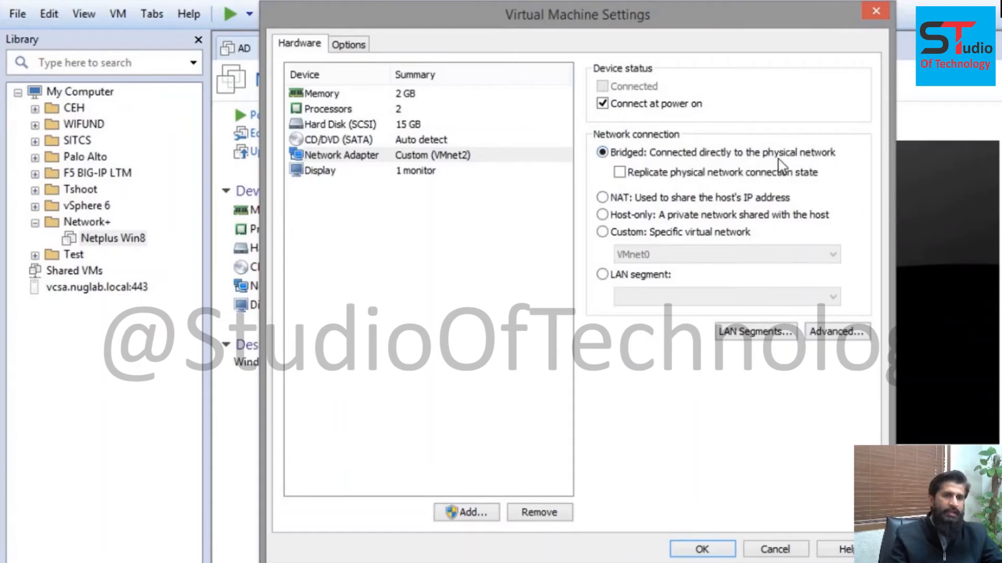
click(620, 172)
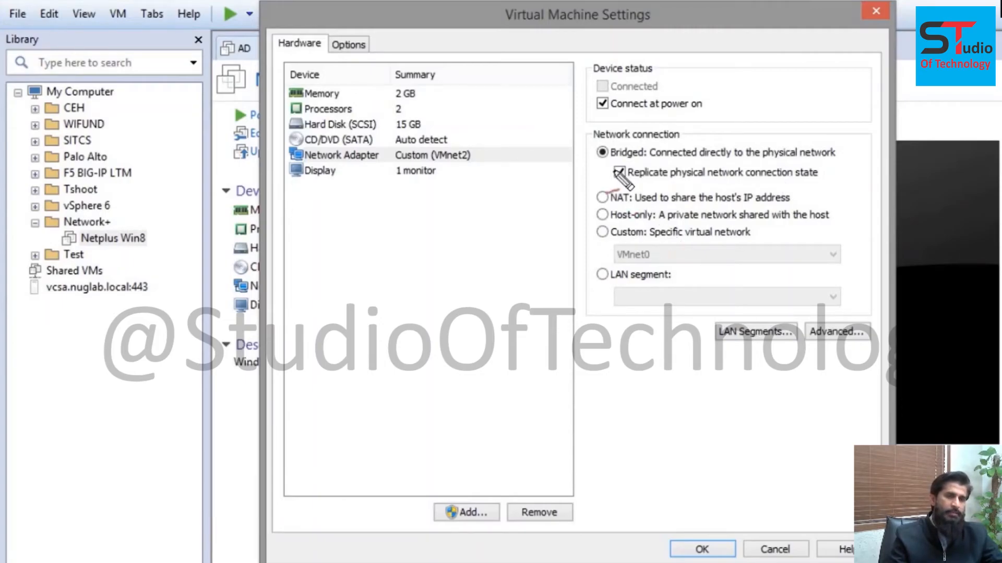
mouse_move(607, 189)
mouse_down()
mouse_move(630, 131)
mouse_move(631, 195)
mouse_up()
mouse_move(481, 168)
mouse_down()
mouse_move(459, 144)
mouse_move(412, 163)
mouse_up()
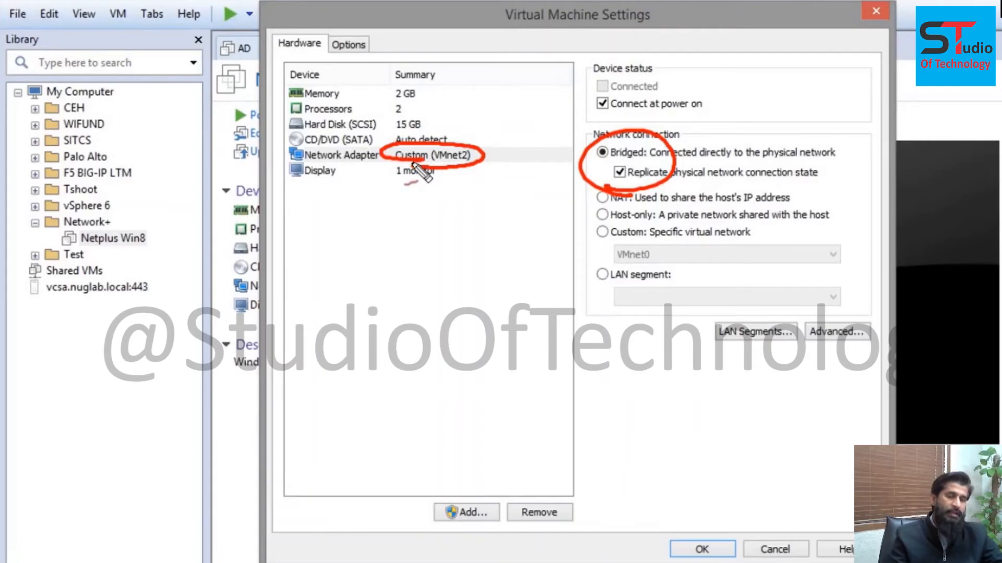
key(Escape)
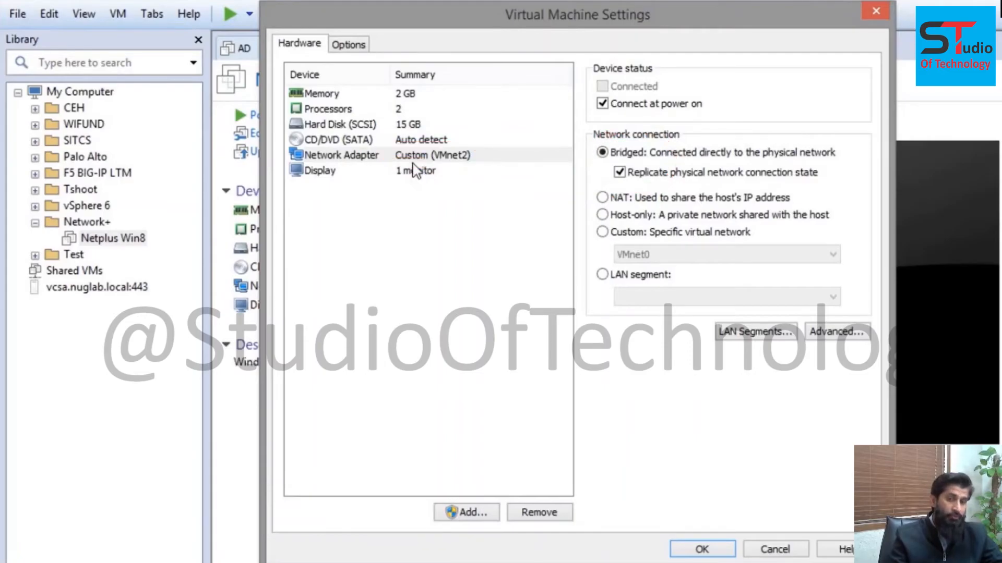
click(339, 114)
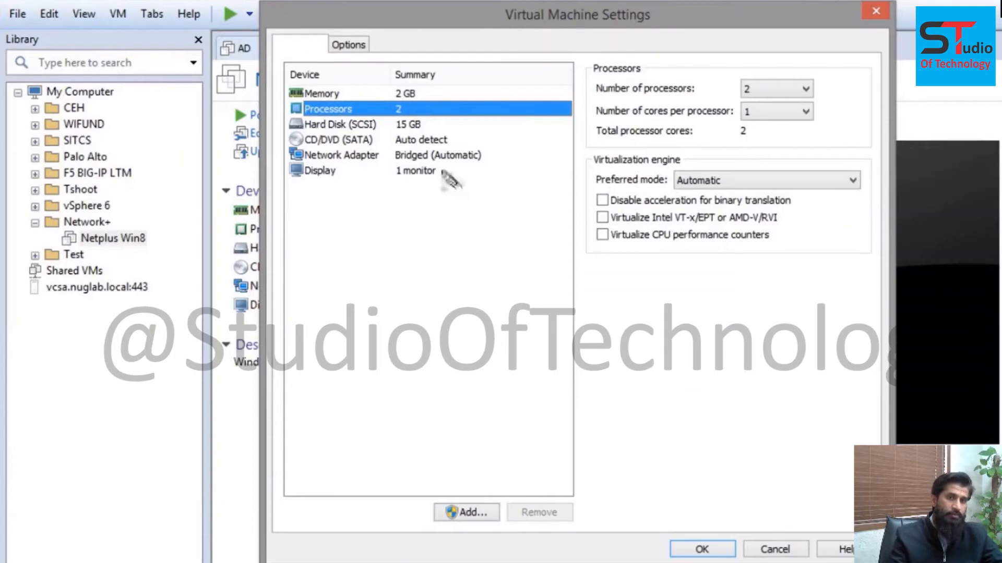
mouse_move(305, 169)
mouse_down()
mouse_move(424, 176)
mouse_move(428, 146)
mouse_move(319, 170)
mouse_move(329, 177)
mouse_up()
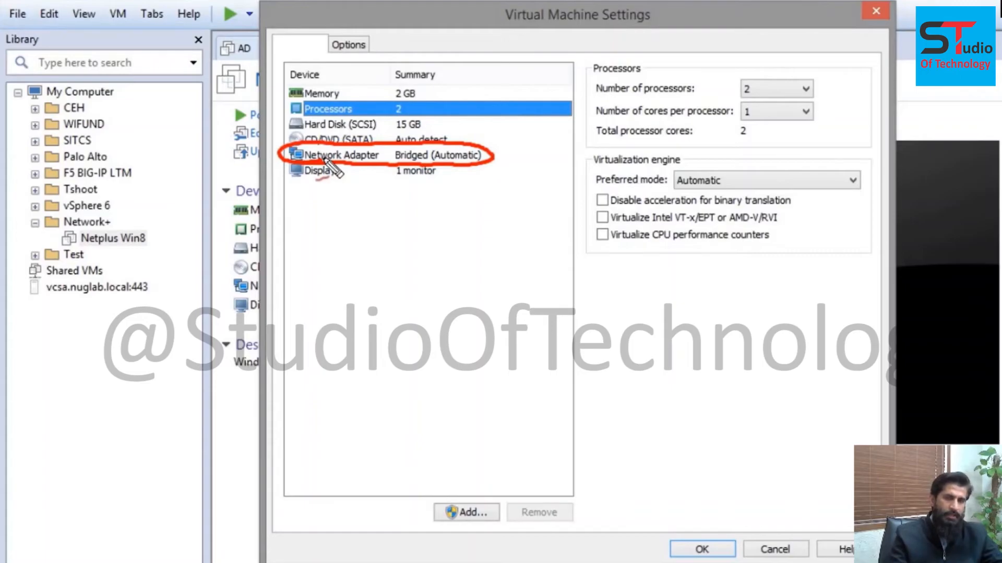
key(Escape)
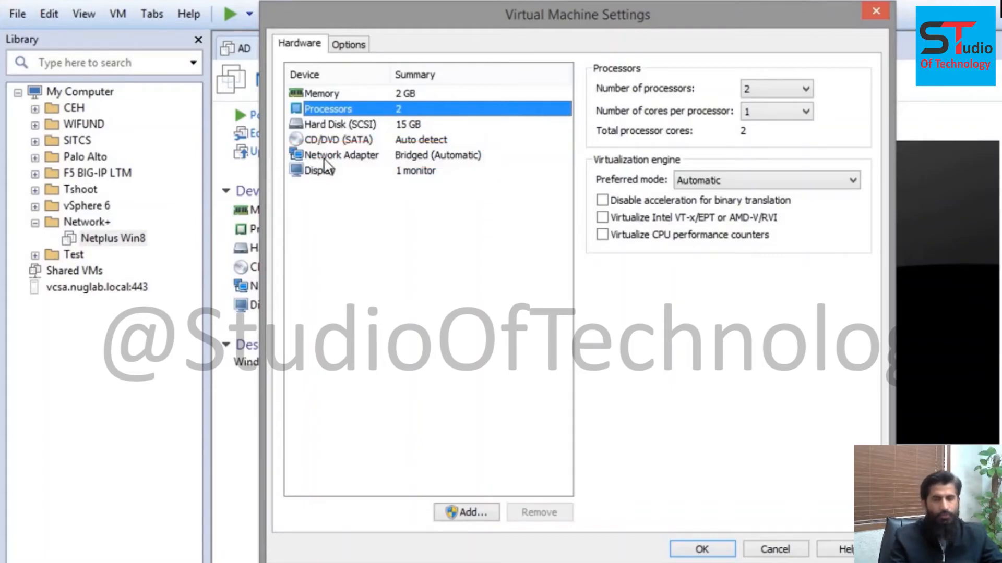
Step: Set the Netplus Win8 network adapter back to the custom virtual network VMnet0 and refresh its entry in the device summary
click(326, 155)
click(602, 232)
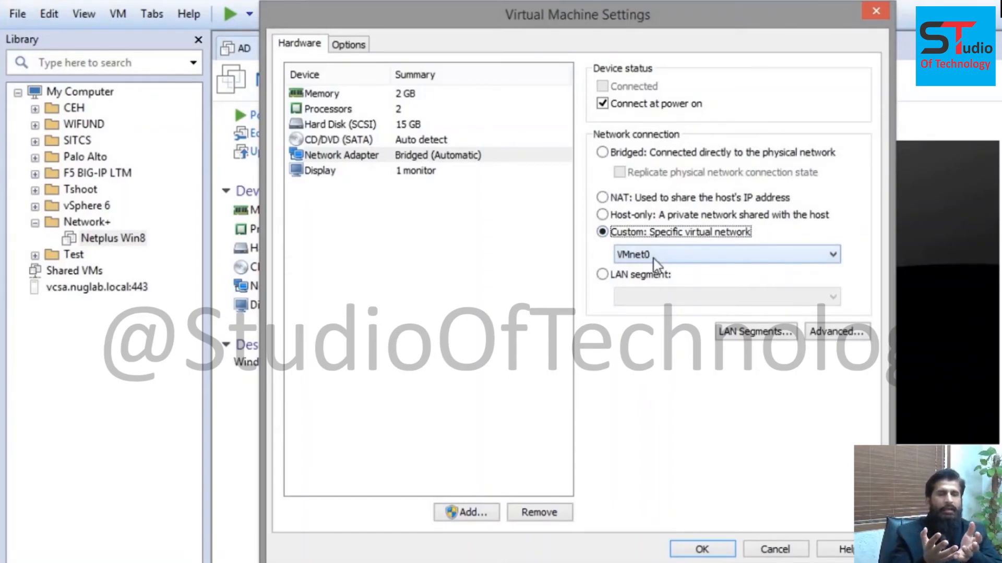
click(371, 111)
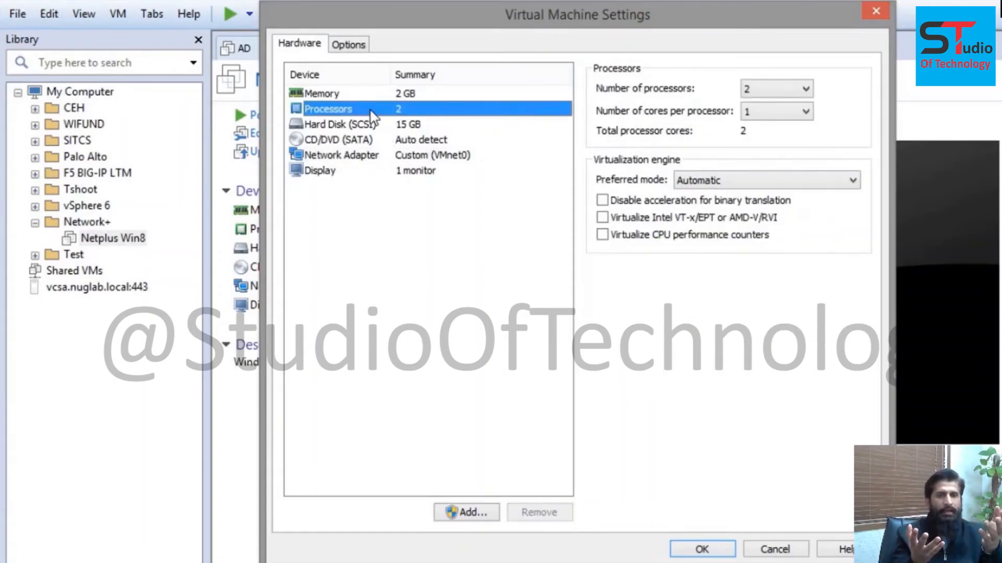